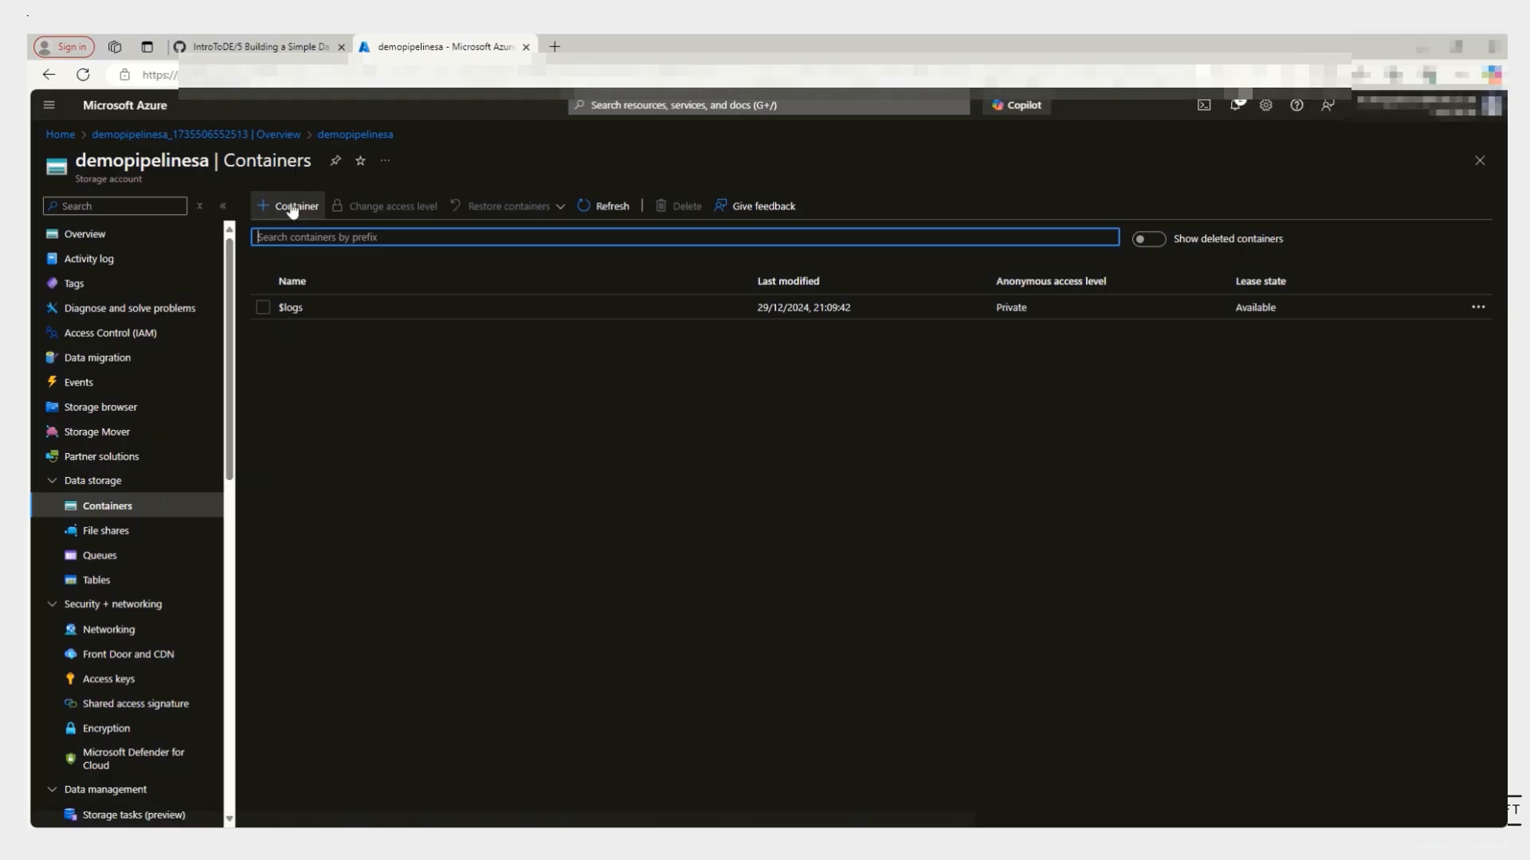
- Create a blob container named demopipelinecontainer in the demopipelinesa storage account
type("demopipelinecontainer")
left_click(1237, 806)
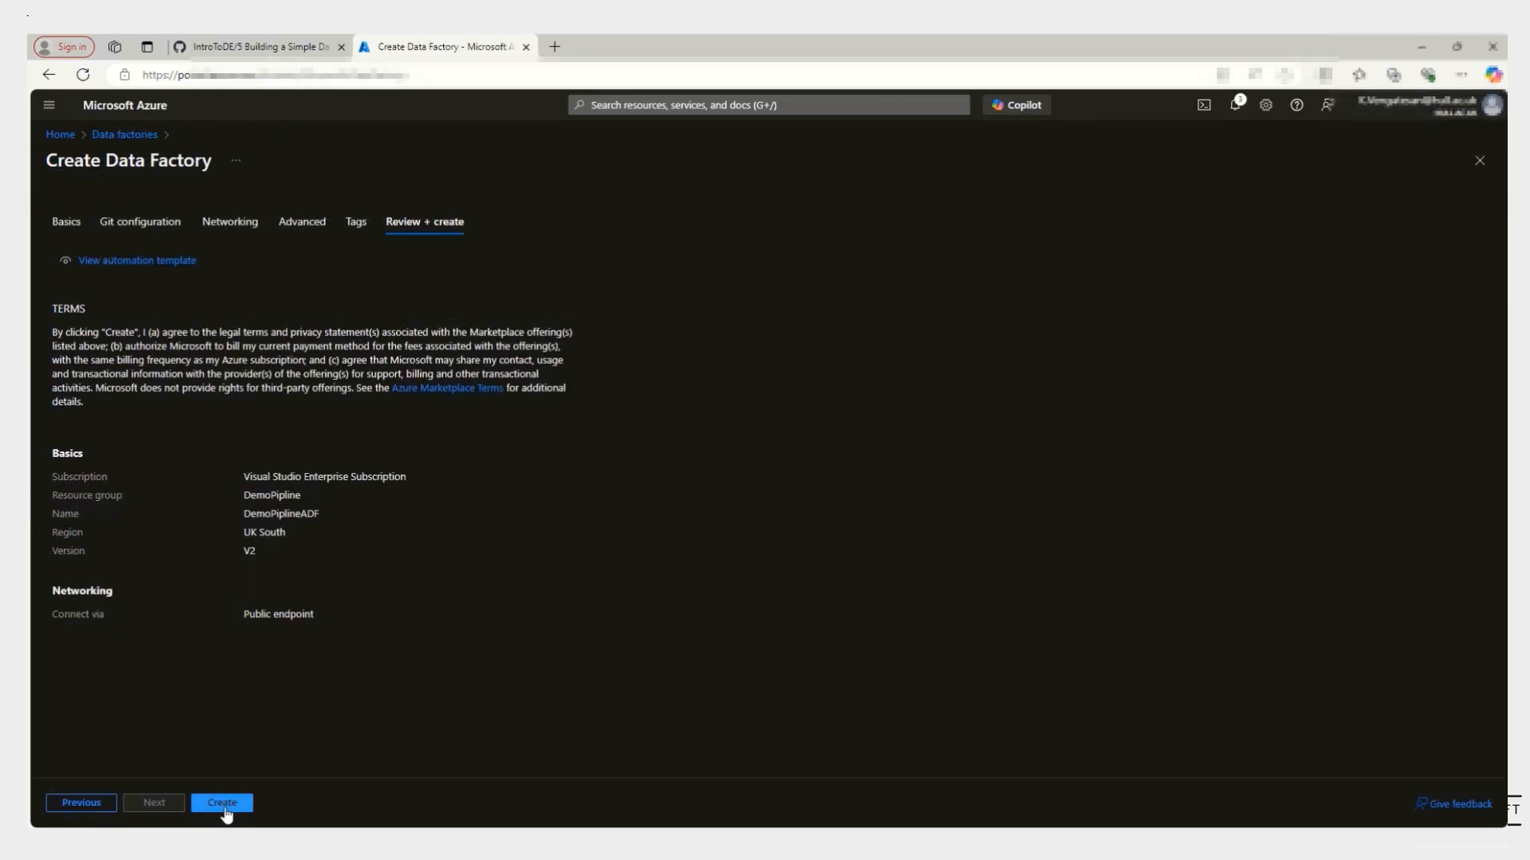
- Deploy the V2 data factory DemoPiplineADF in UK South and open its resource group DemoPipline
left_click(224, 805)
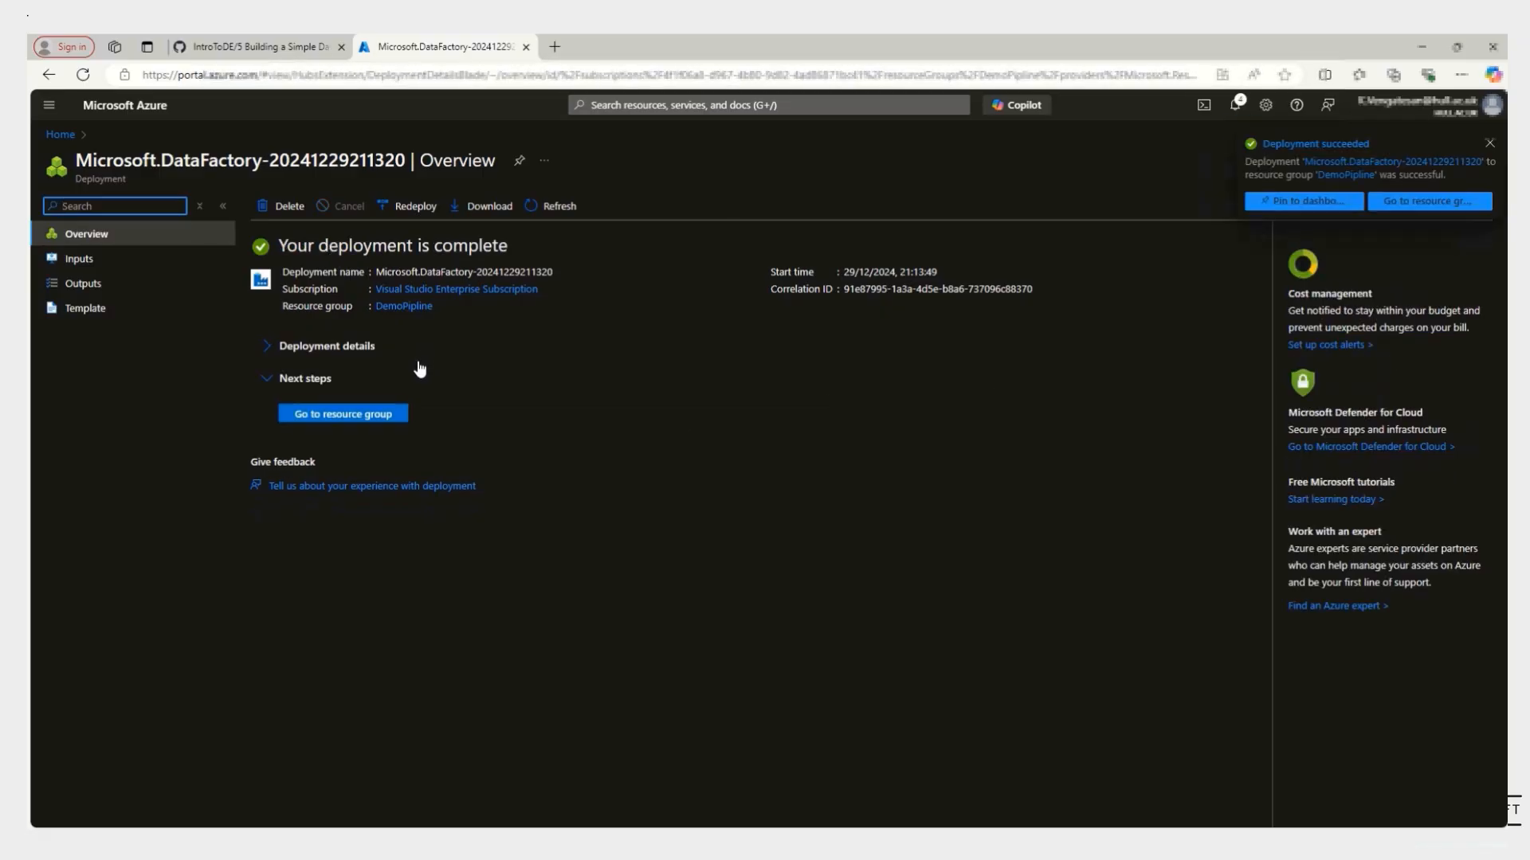
left_click(360, 409)
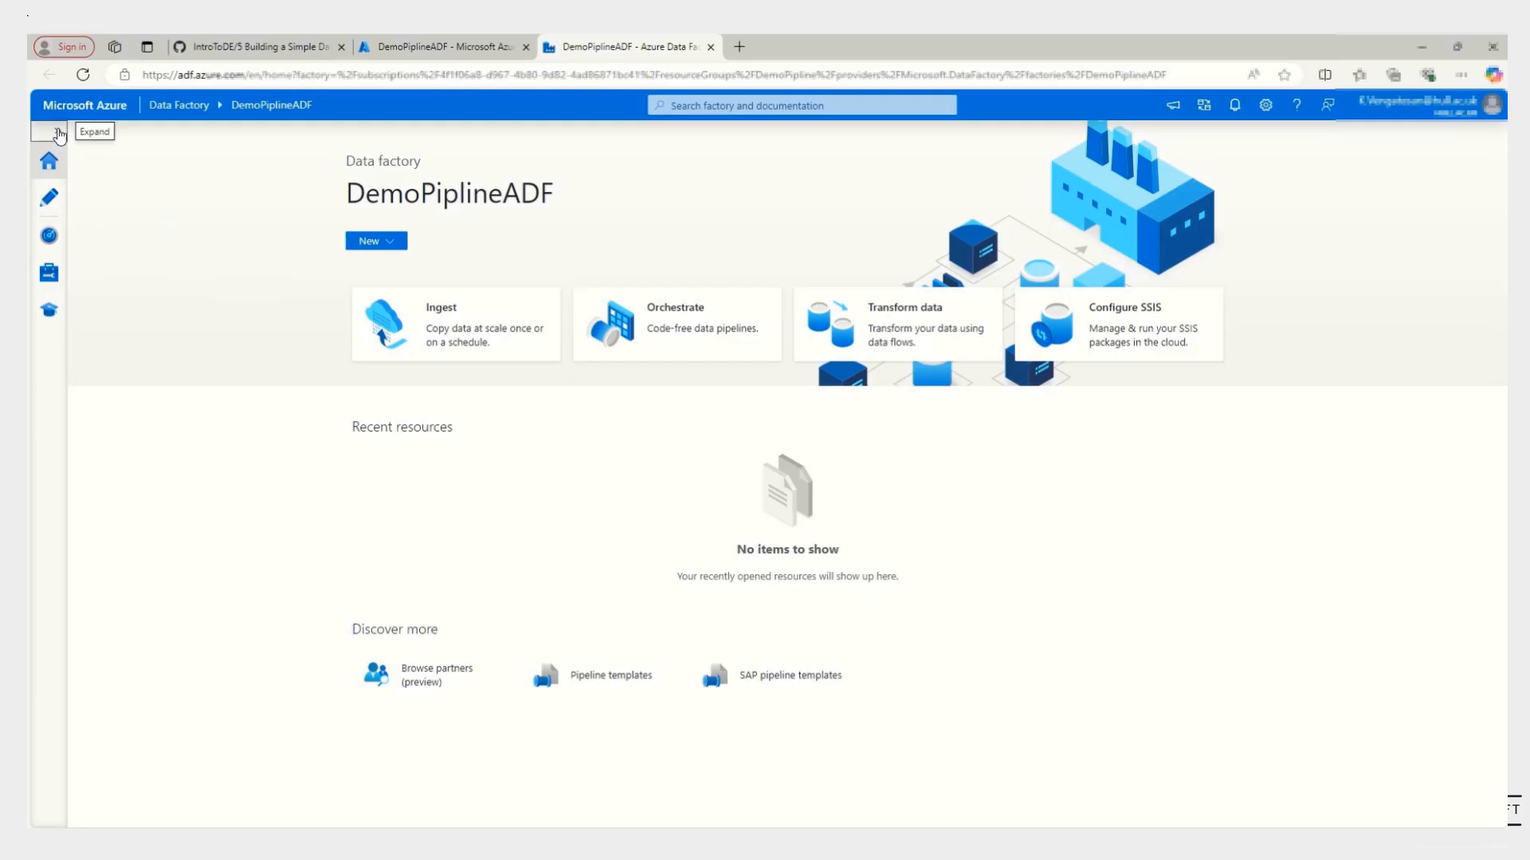
- Create a self-hosted integration runtime named LocalIR in the data factory
left_click(56, 131)
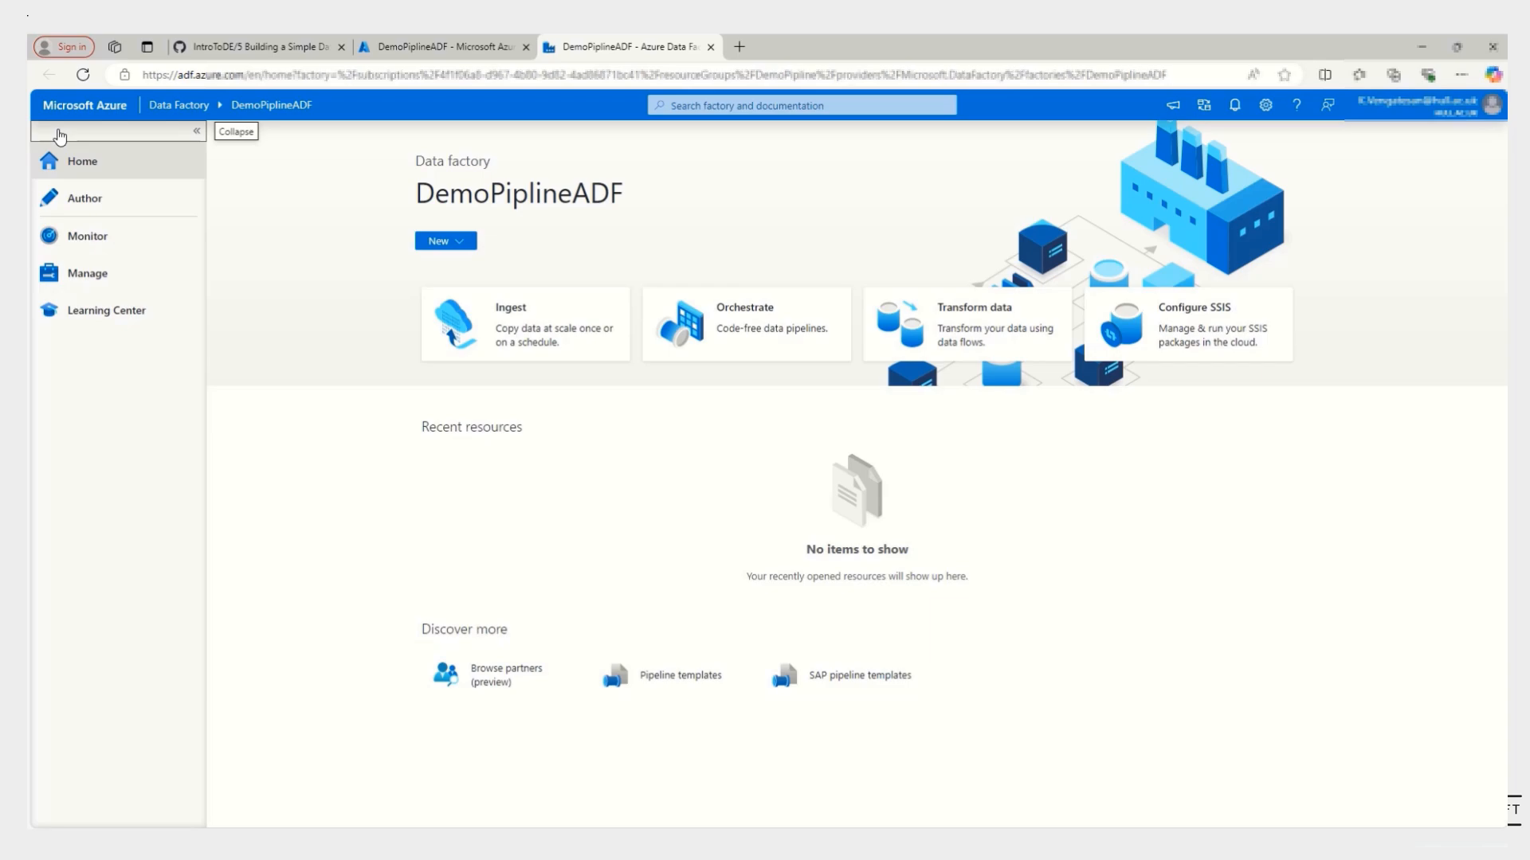
left_click(64, 278)
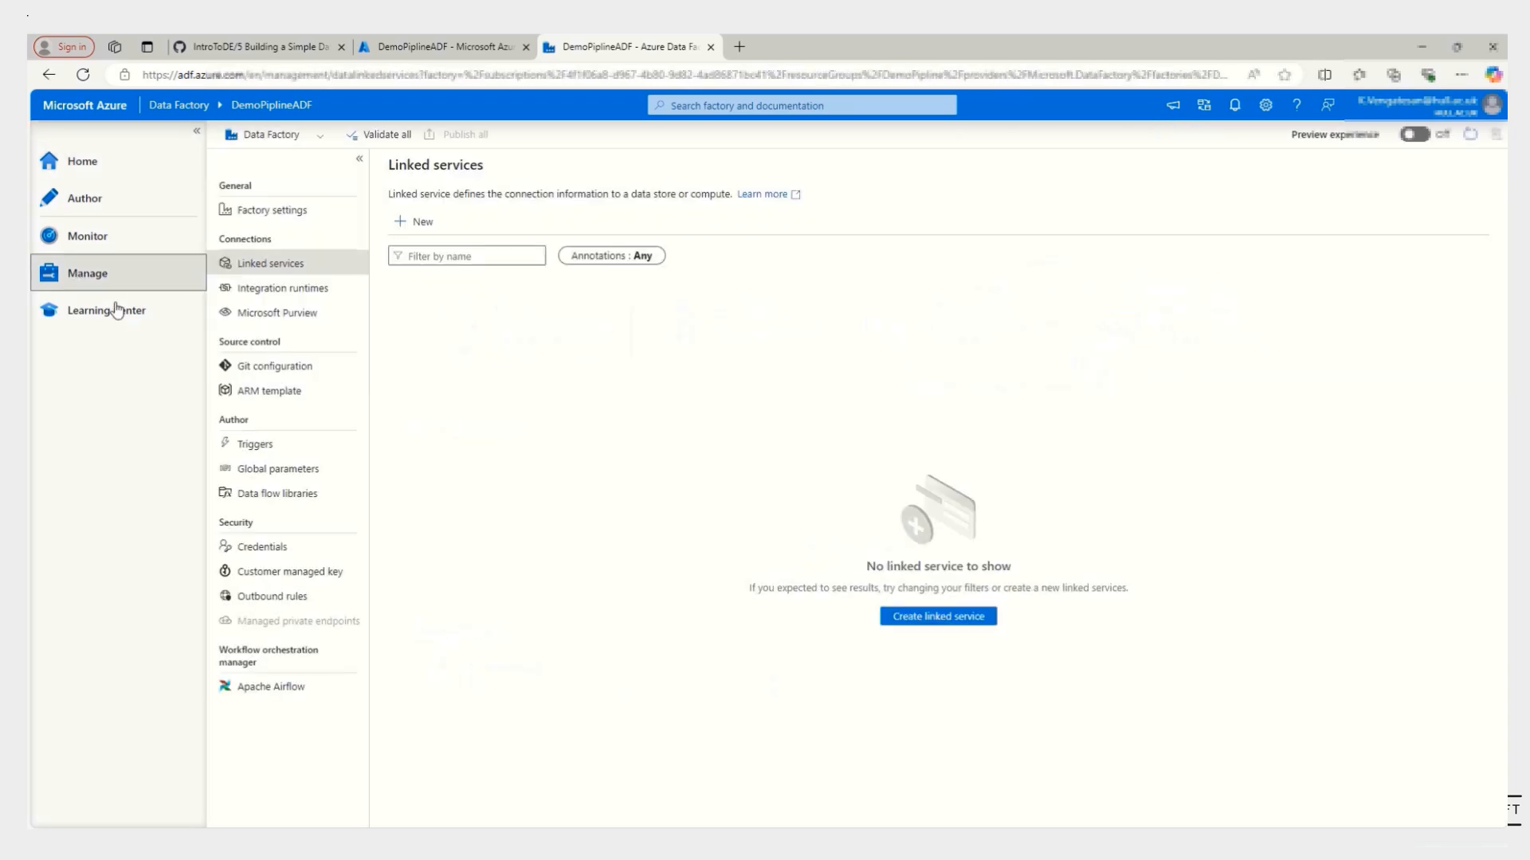
left_click(291, 289)
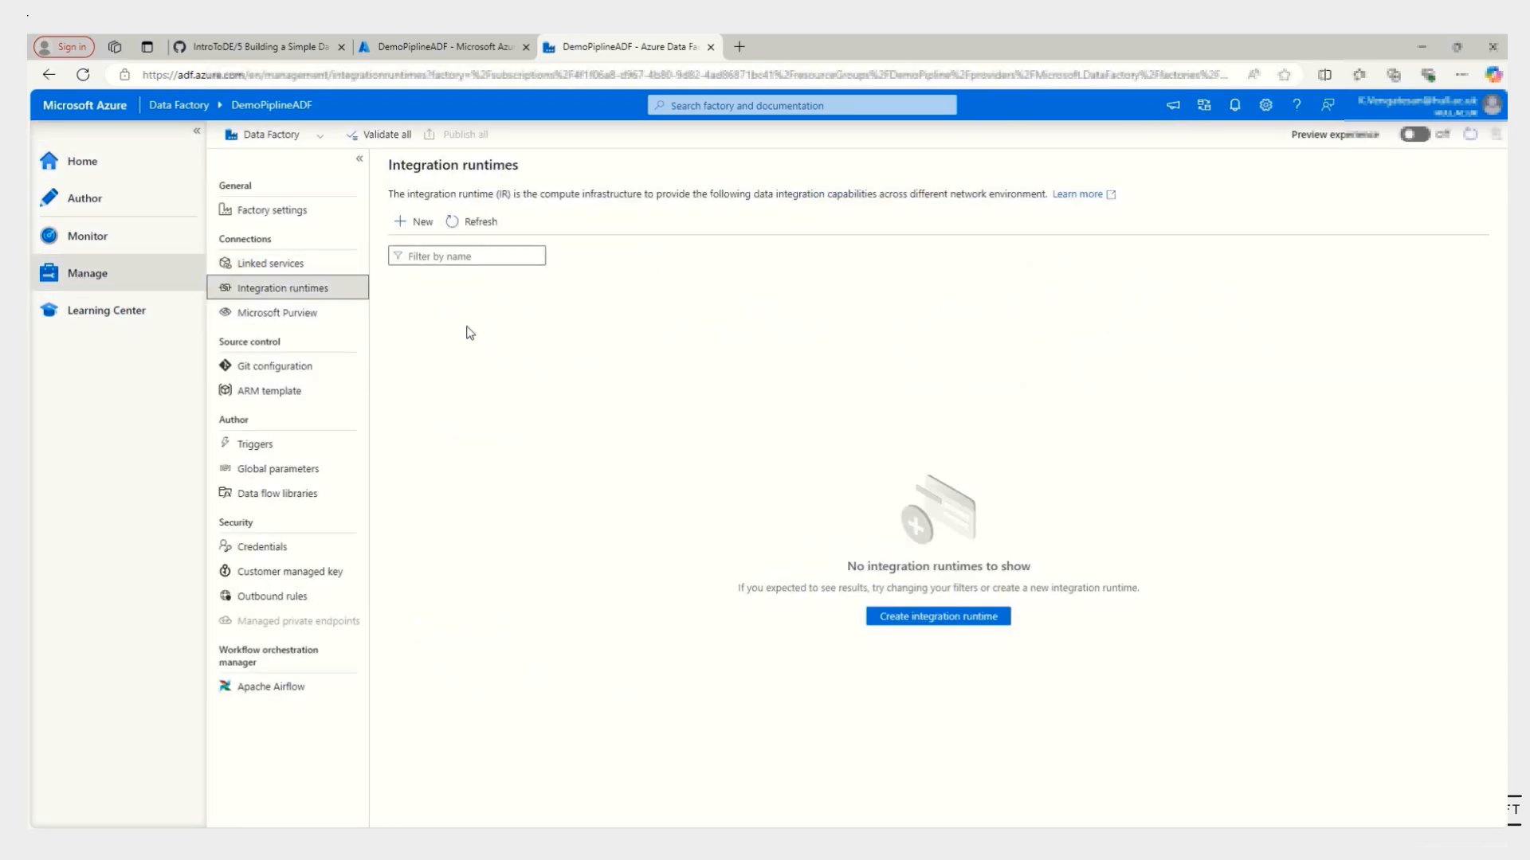
left_click(406, 227)
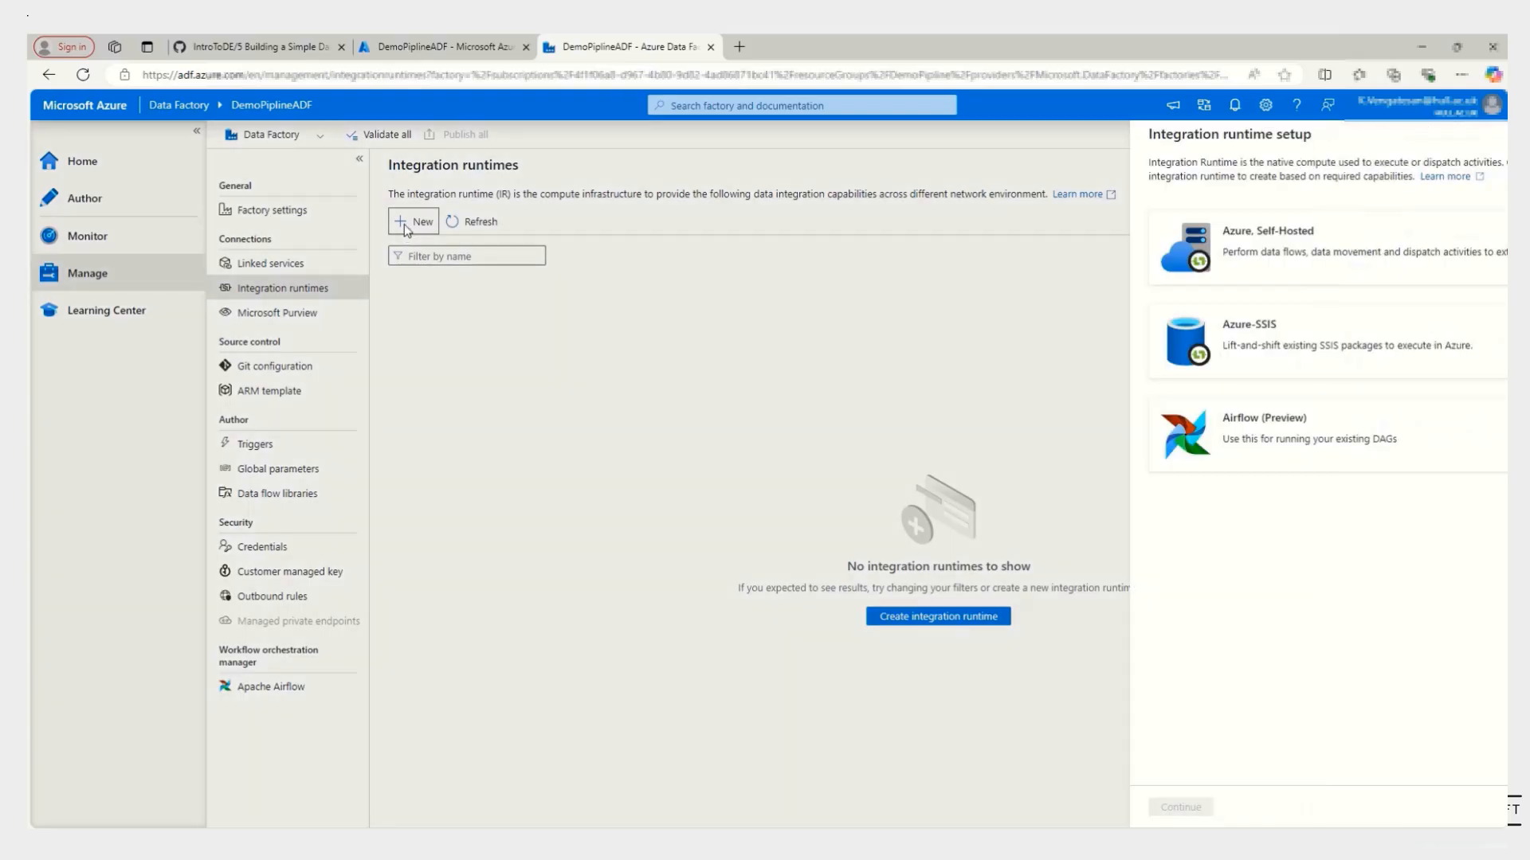
left_click(1157, 247)
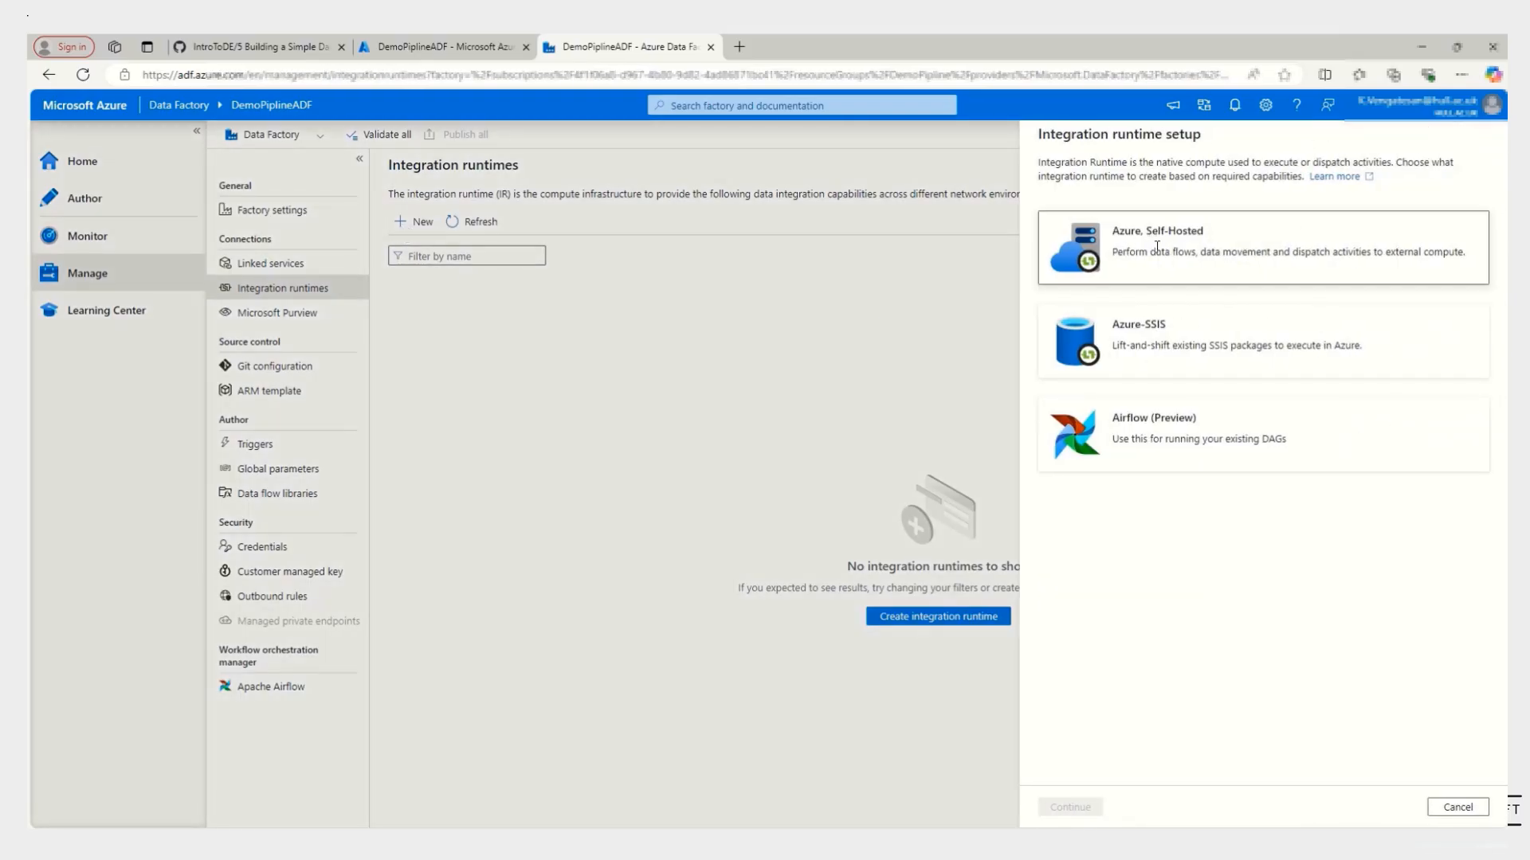
left_click(1068, 807)
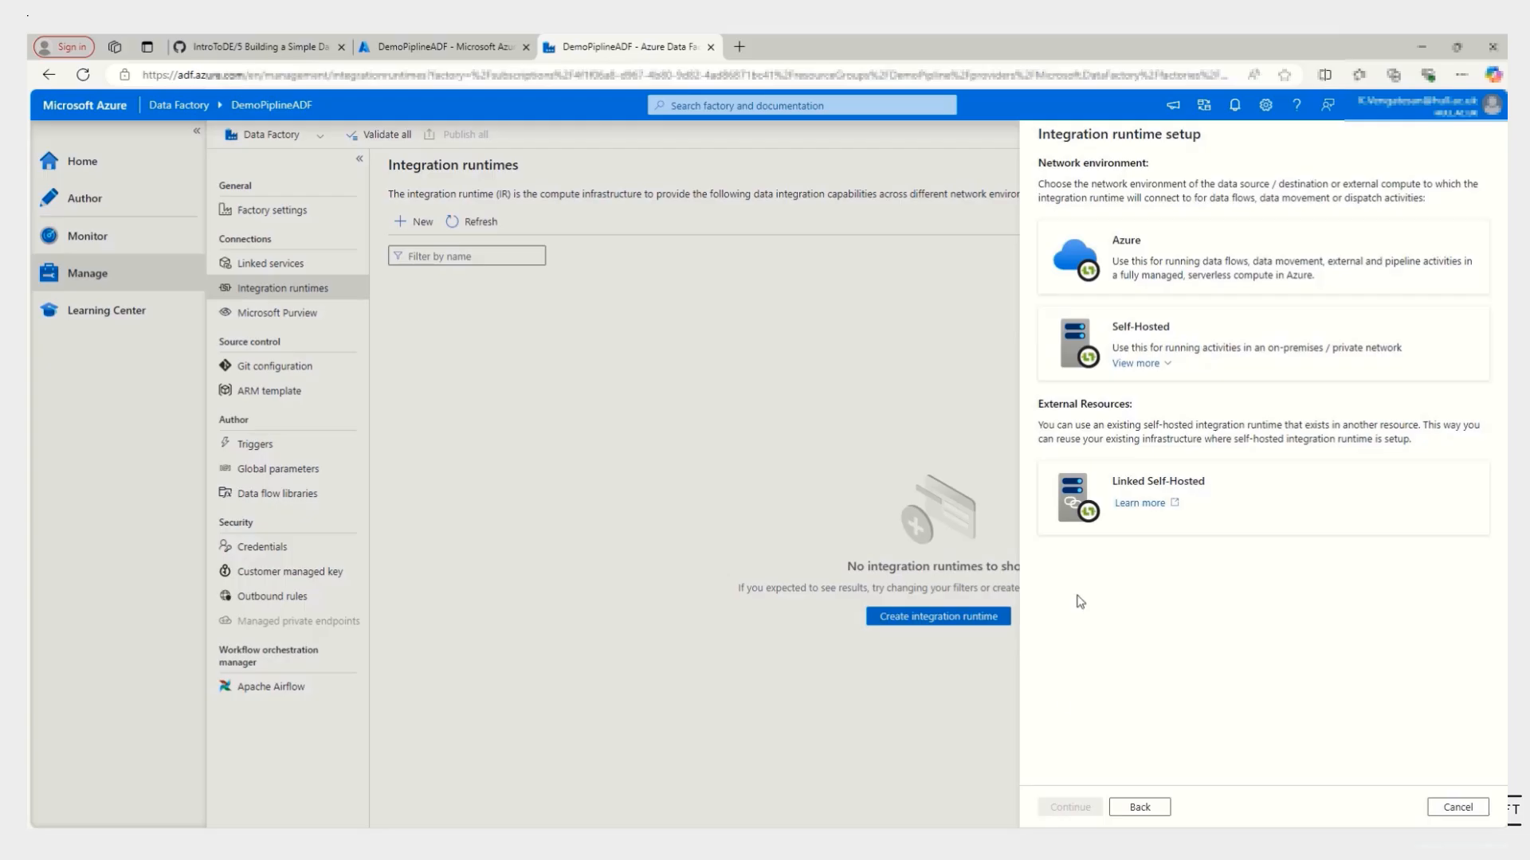
left_click(1138, 338)
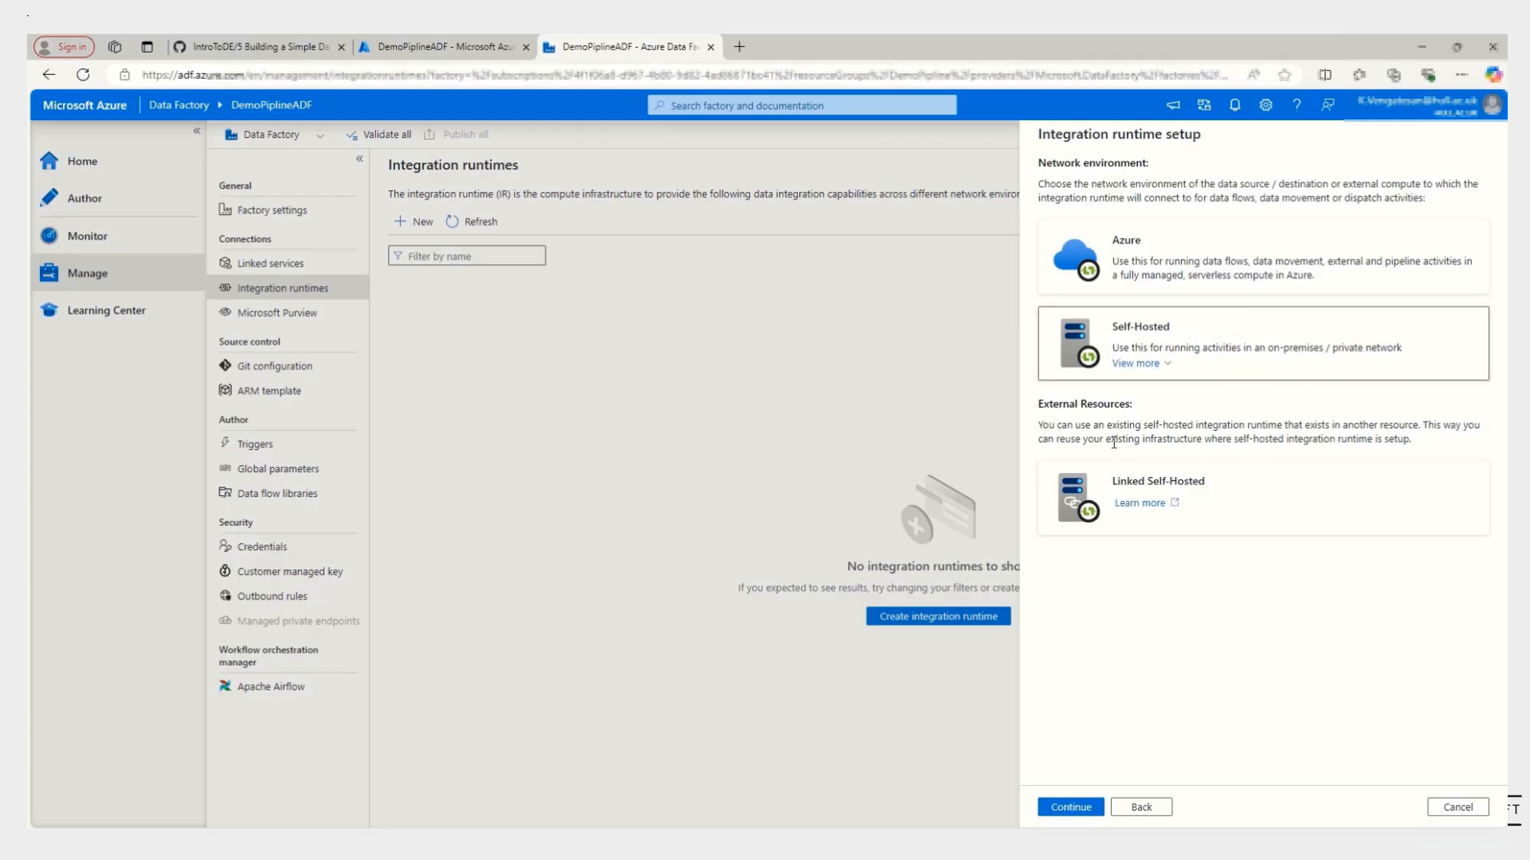
left_click_drag(1113, 348, 1430, 349)
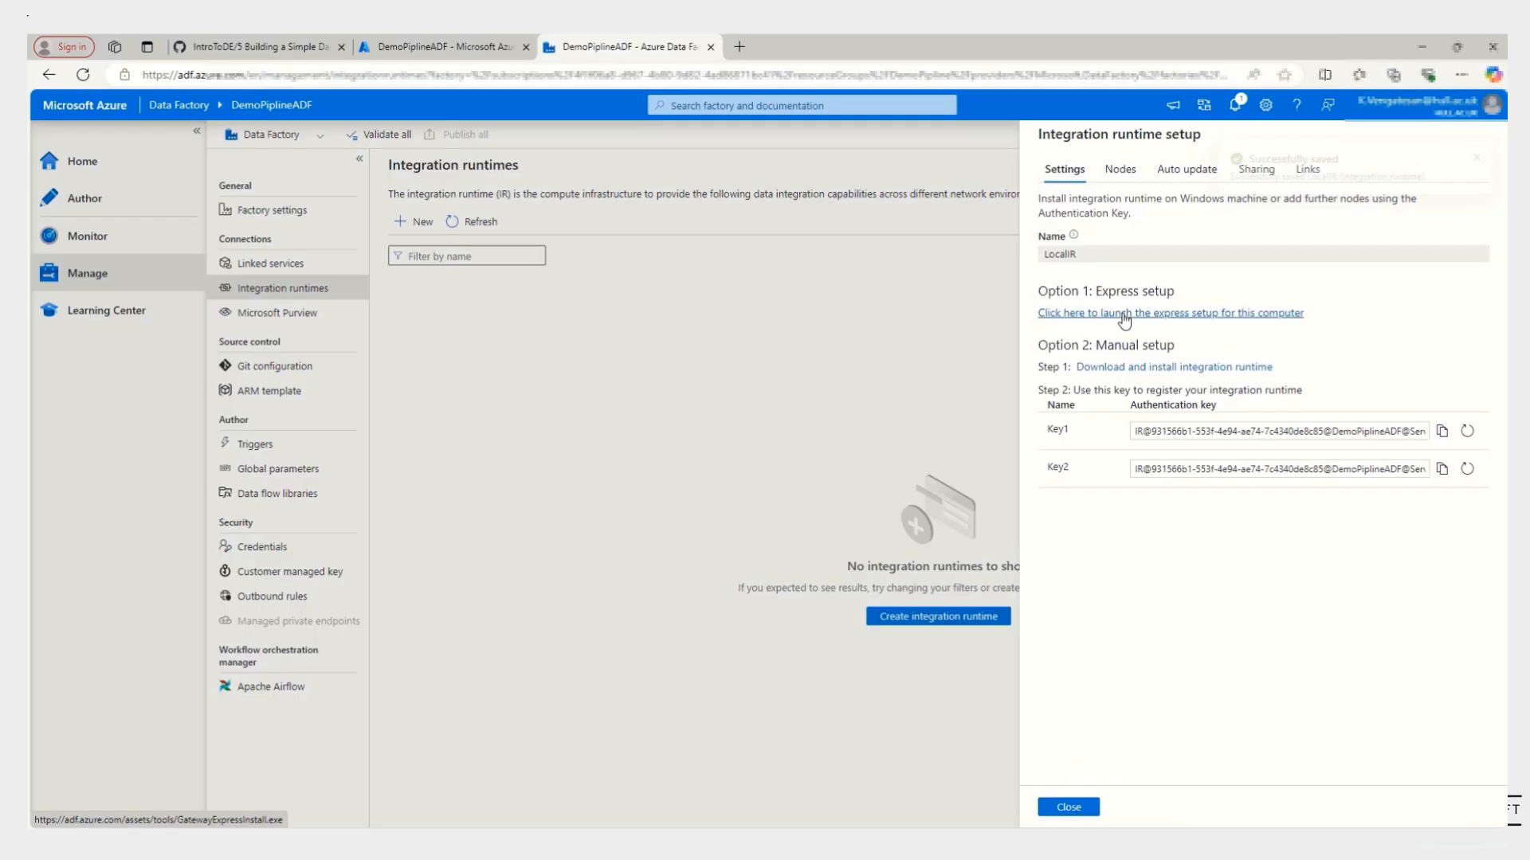
- Download and run the express setup to install and register the LocalIR integration runtime on this computer
left_click(1124, 316)
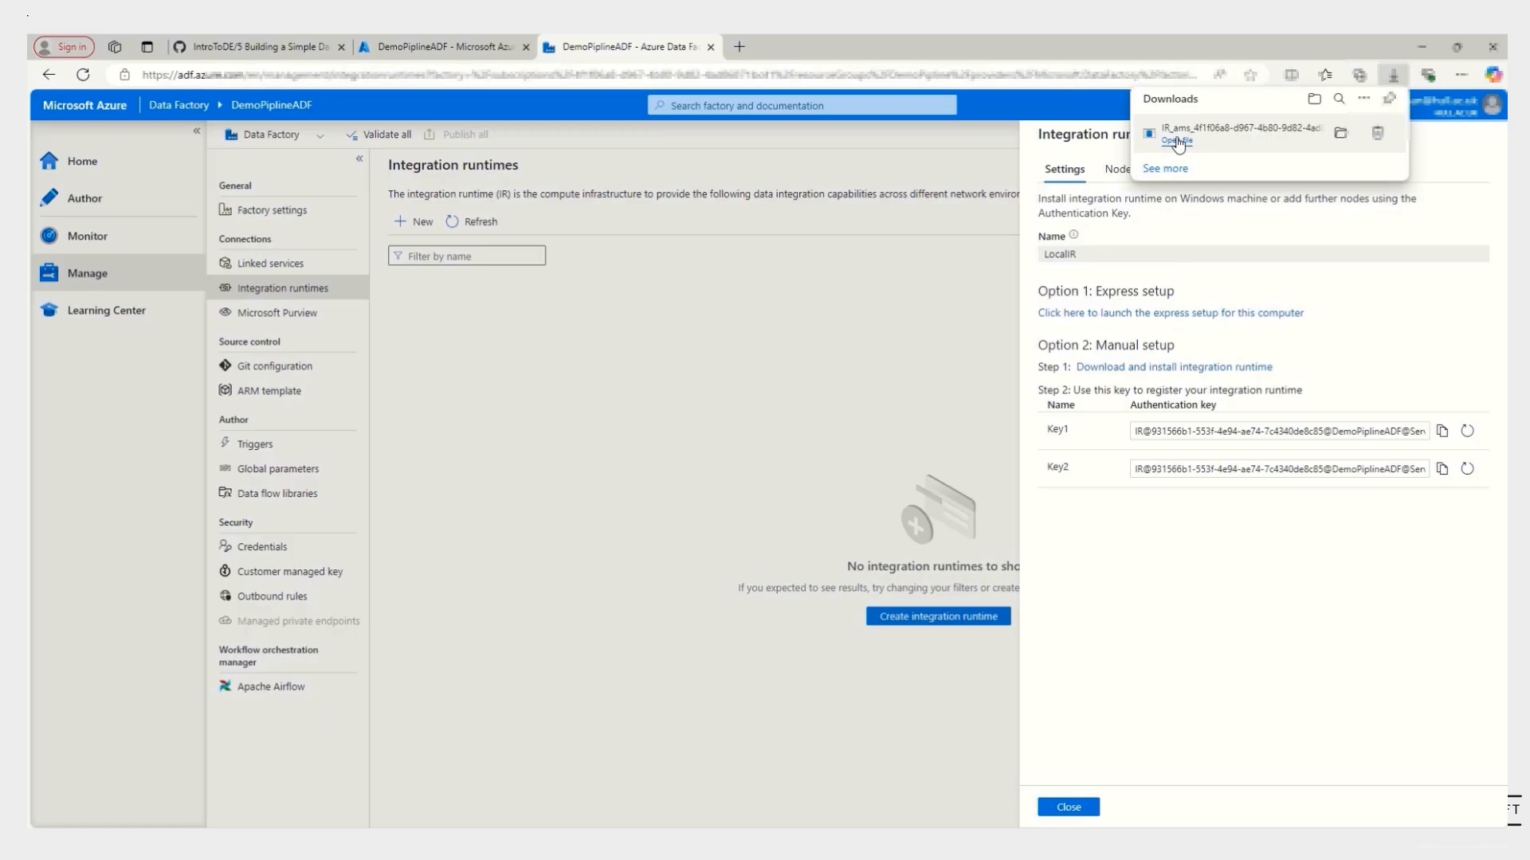
left_click(1176, 141)
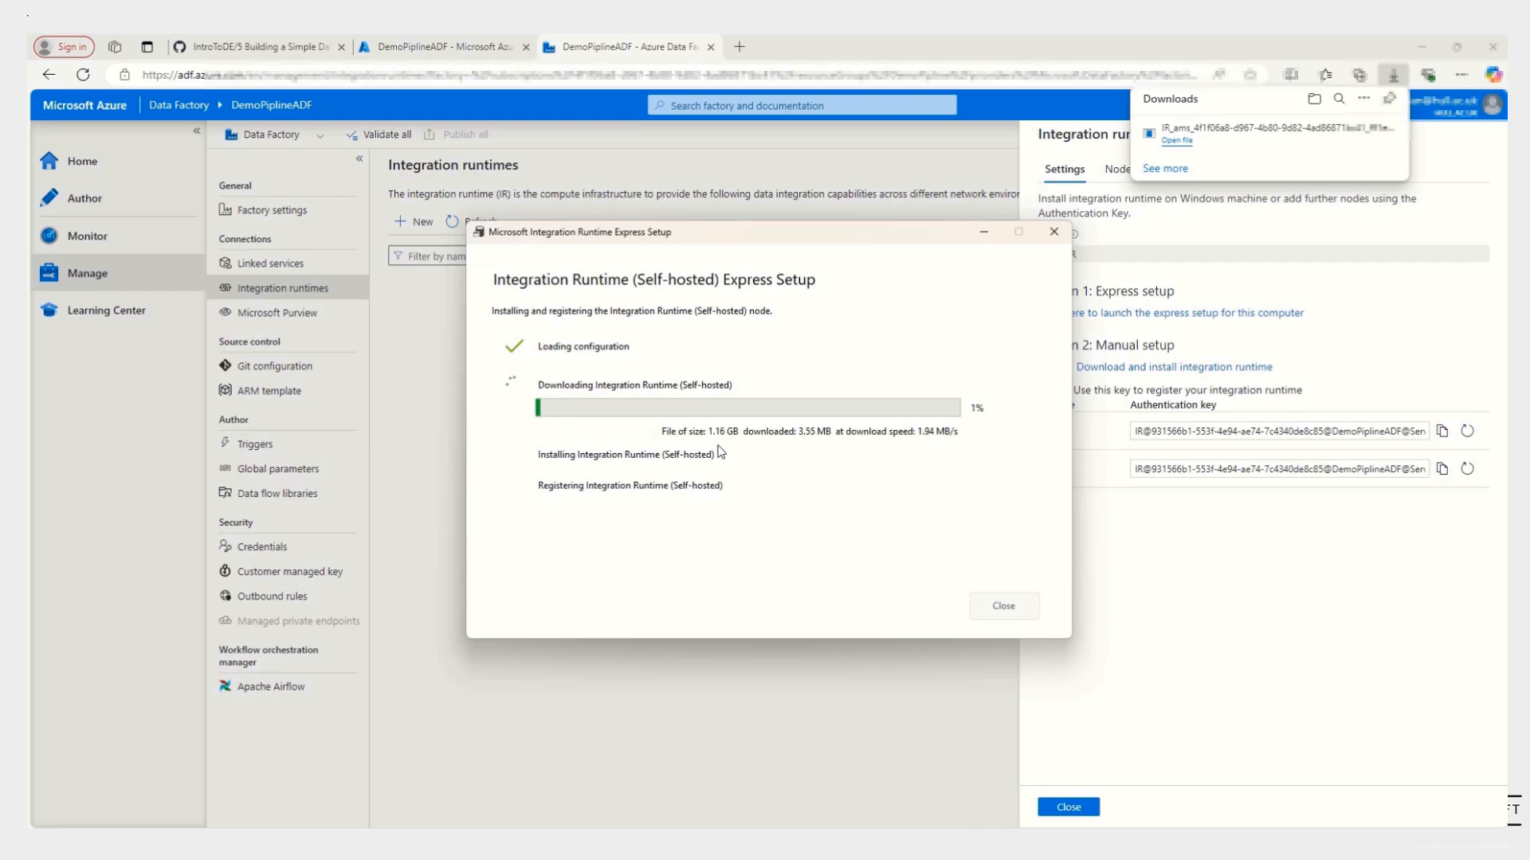
left_click(1420, 223)
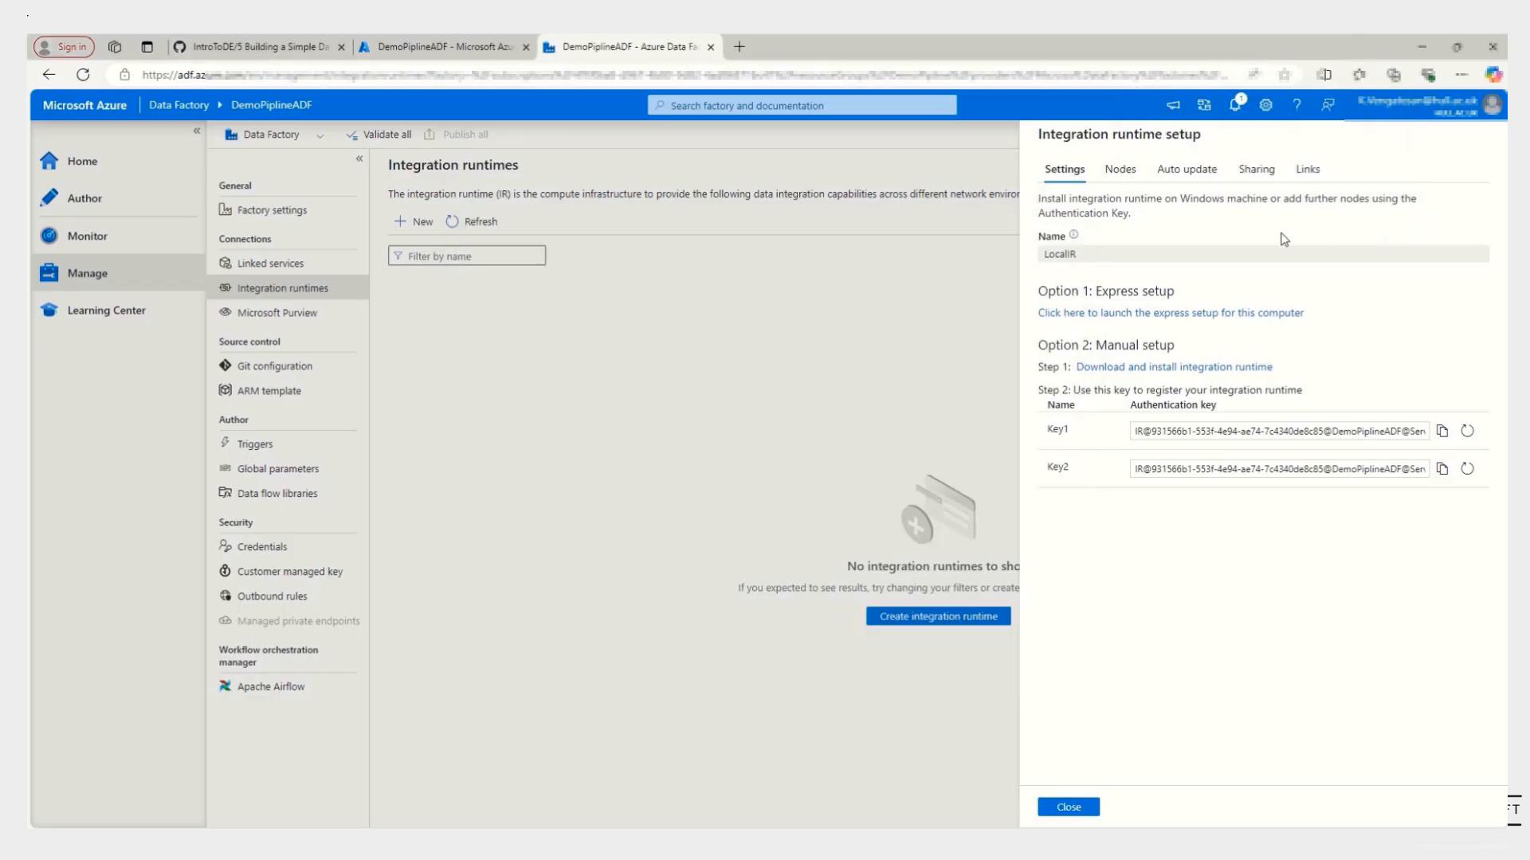
mouse_move(991, 845)
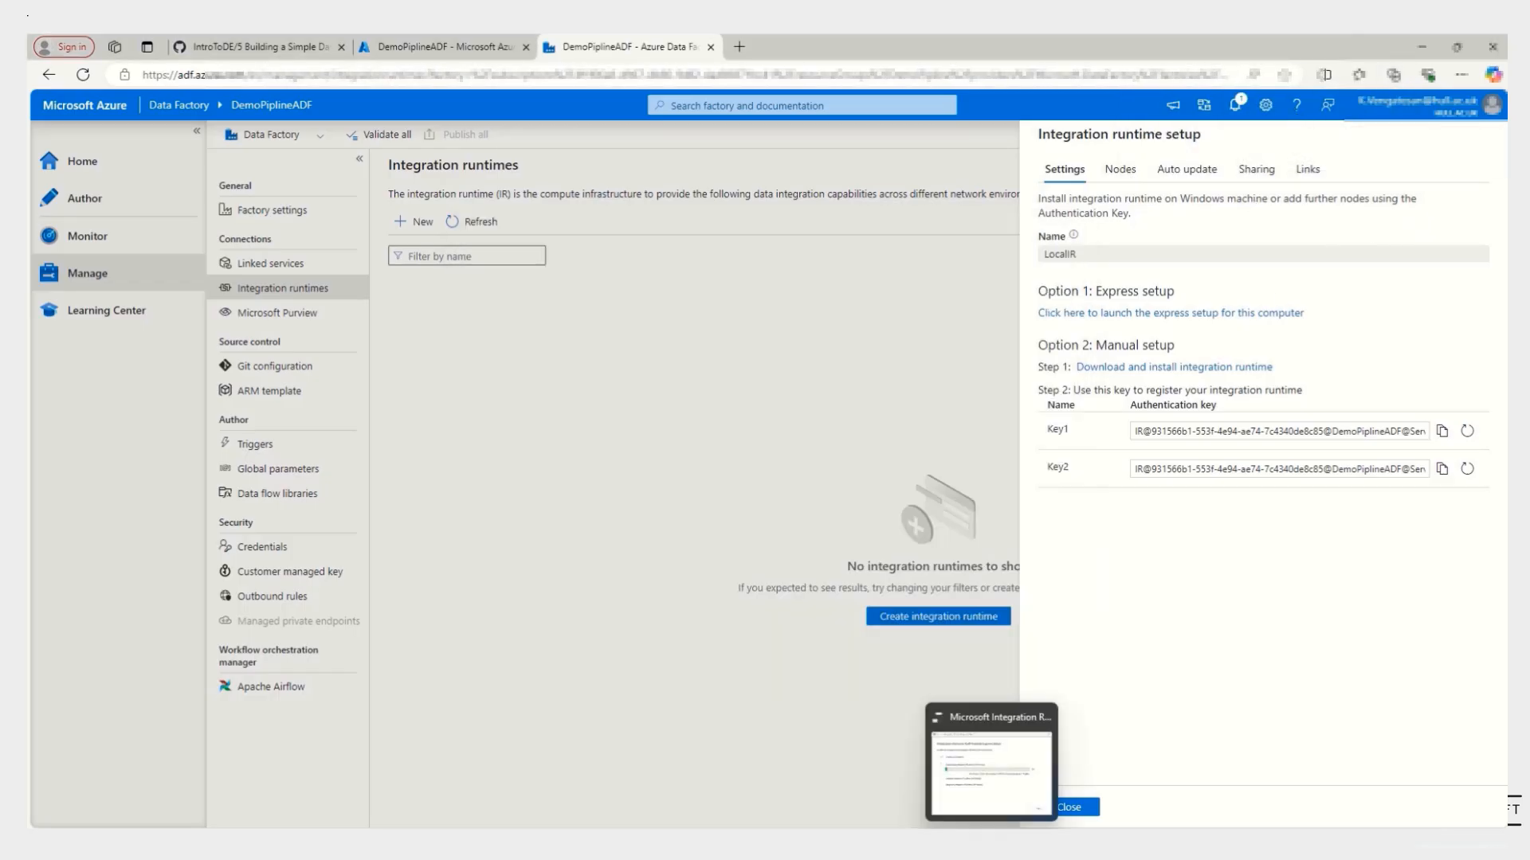
left_click(991, 764)
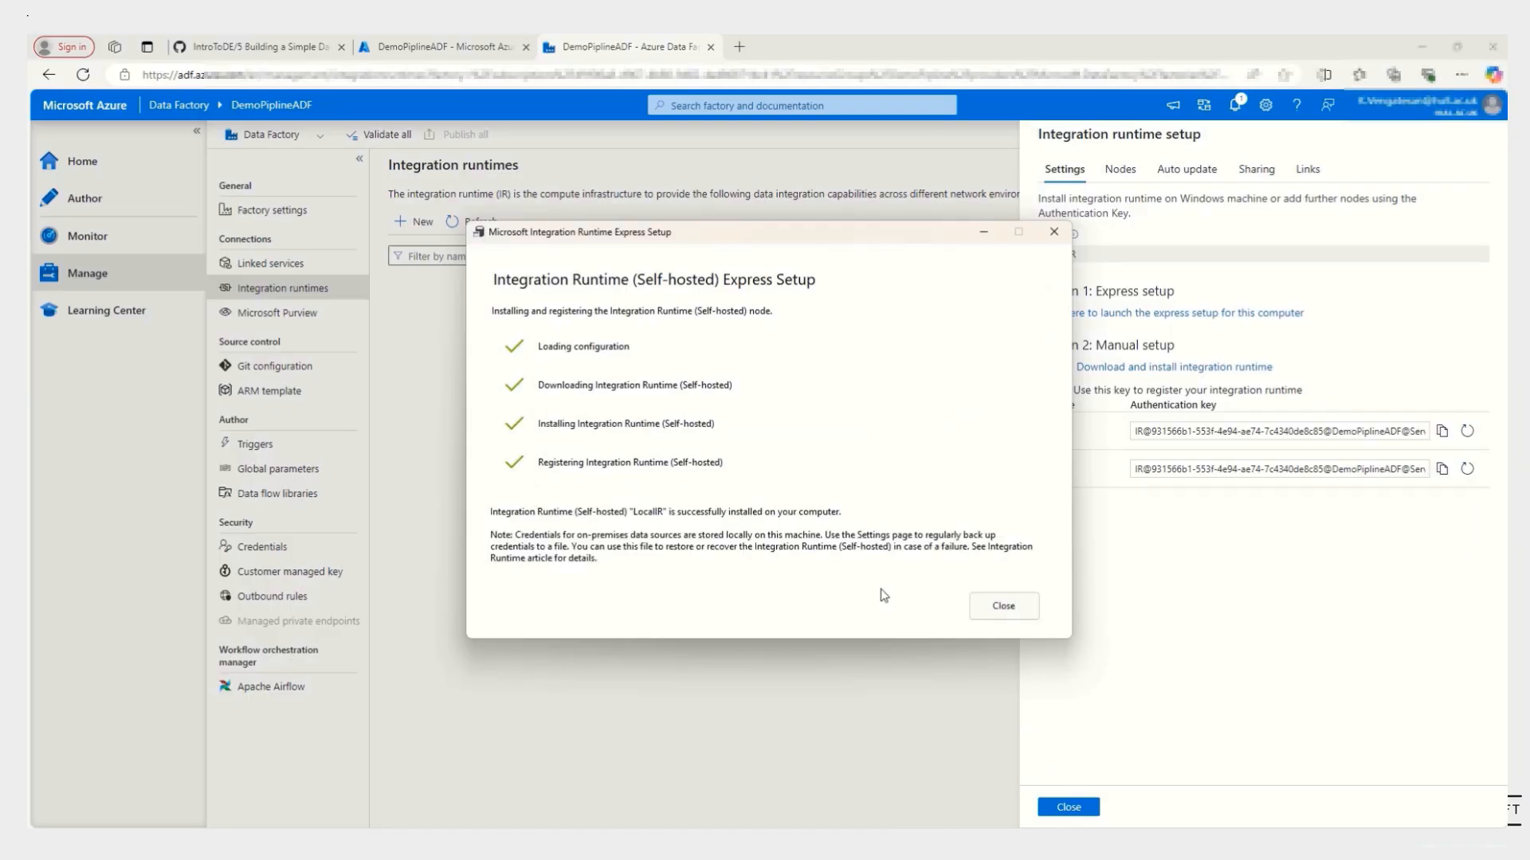
left_click(1005, 611)
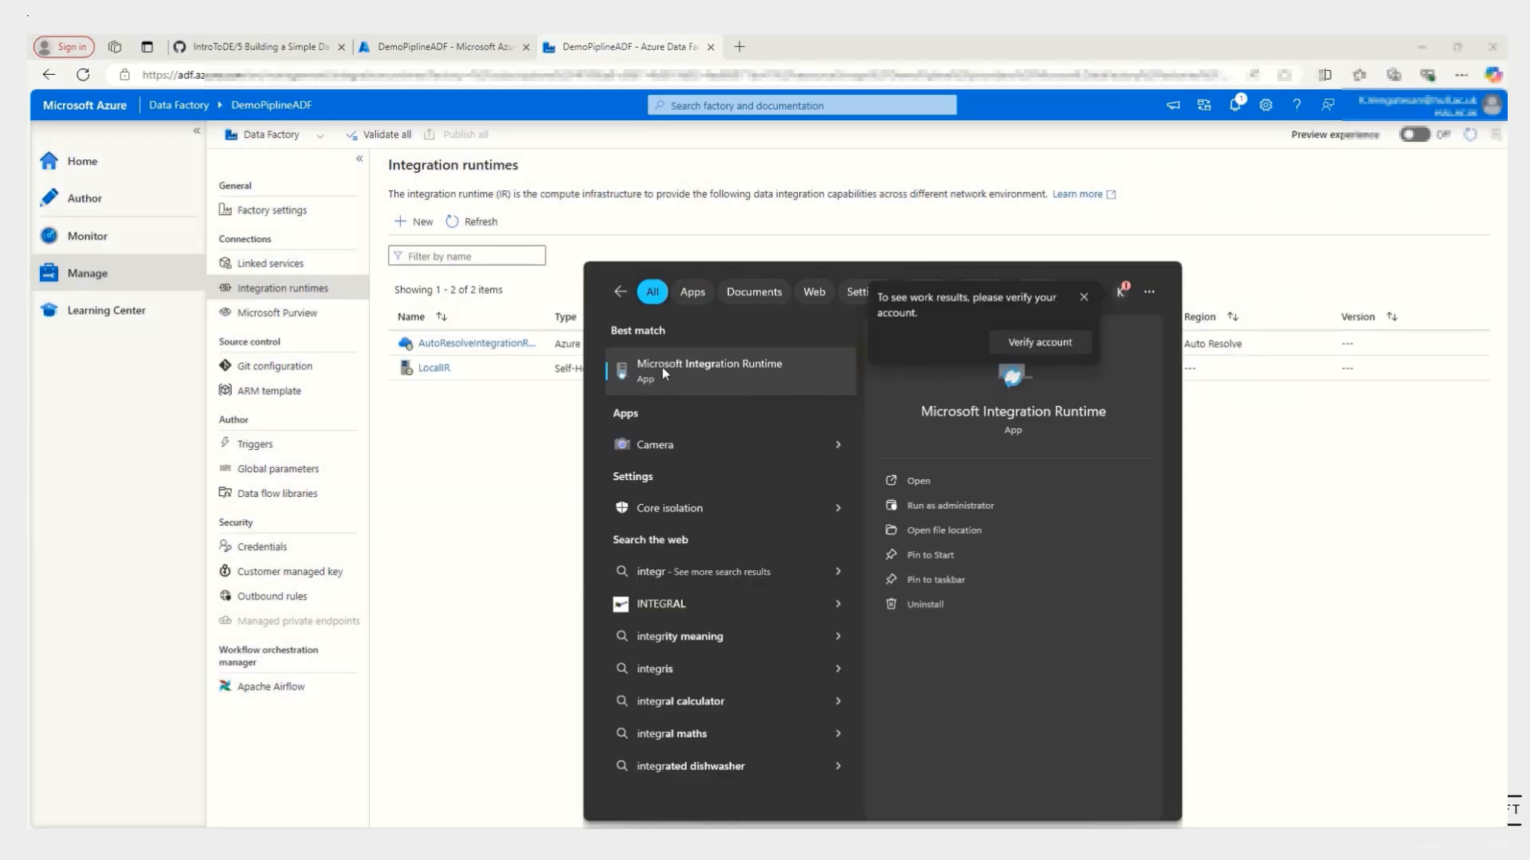
- Launch the Microsoft Integration Runtime Configuration Manager and open its diagnostics
left_click(662, 367)
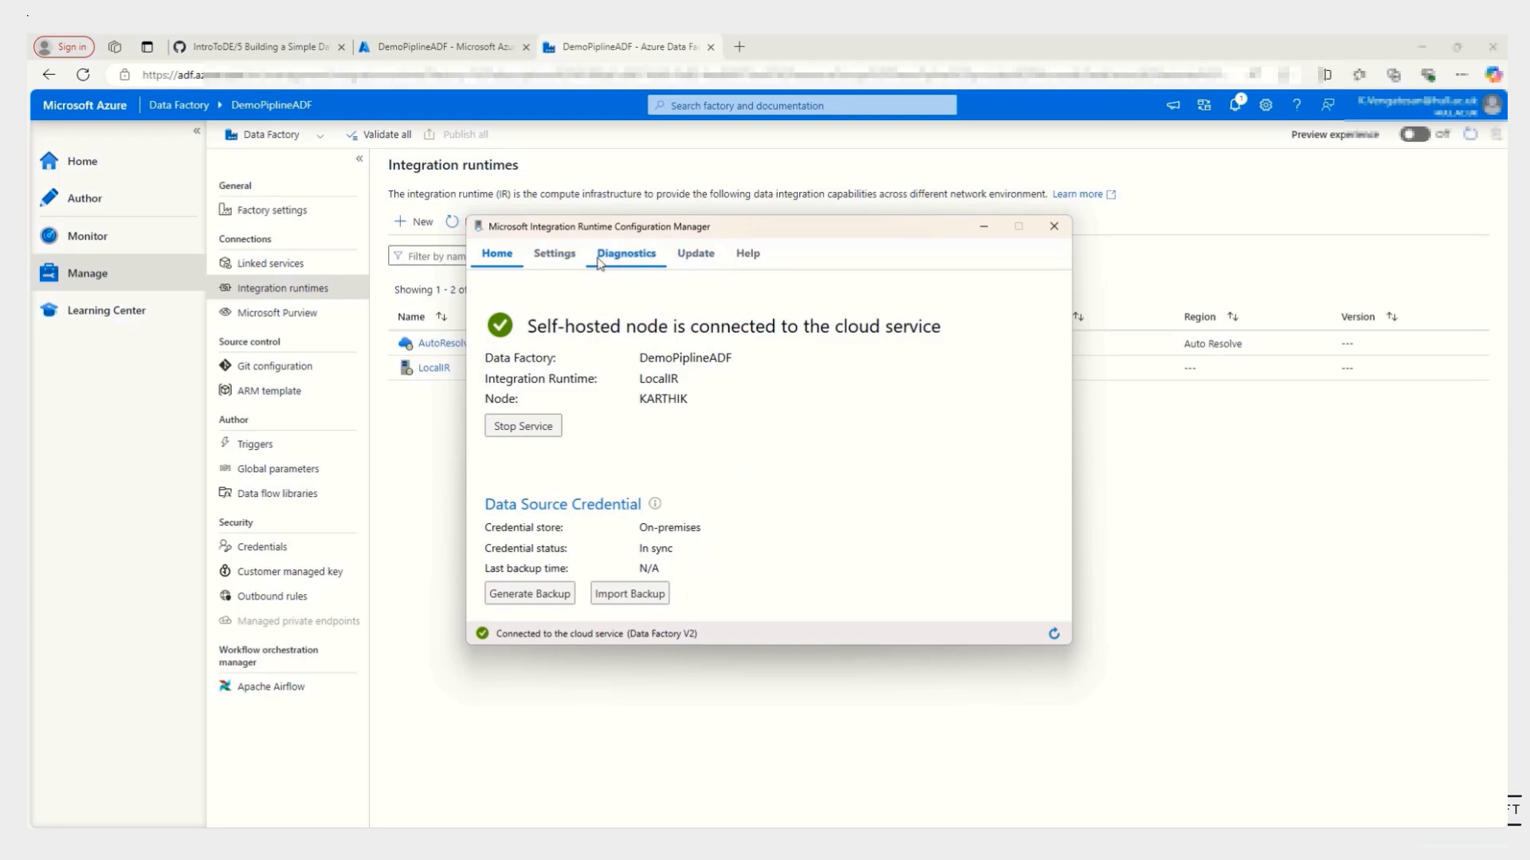
left_click(644, 260)
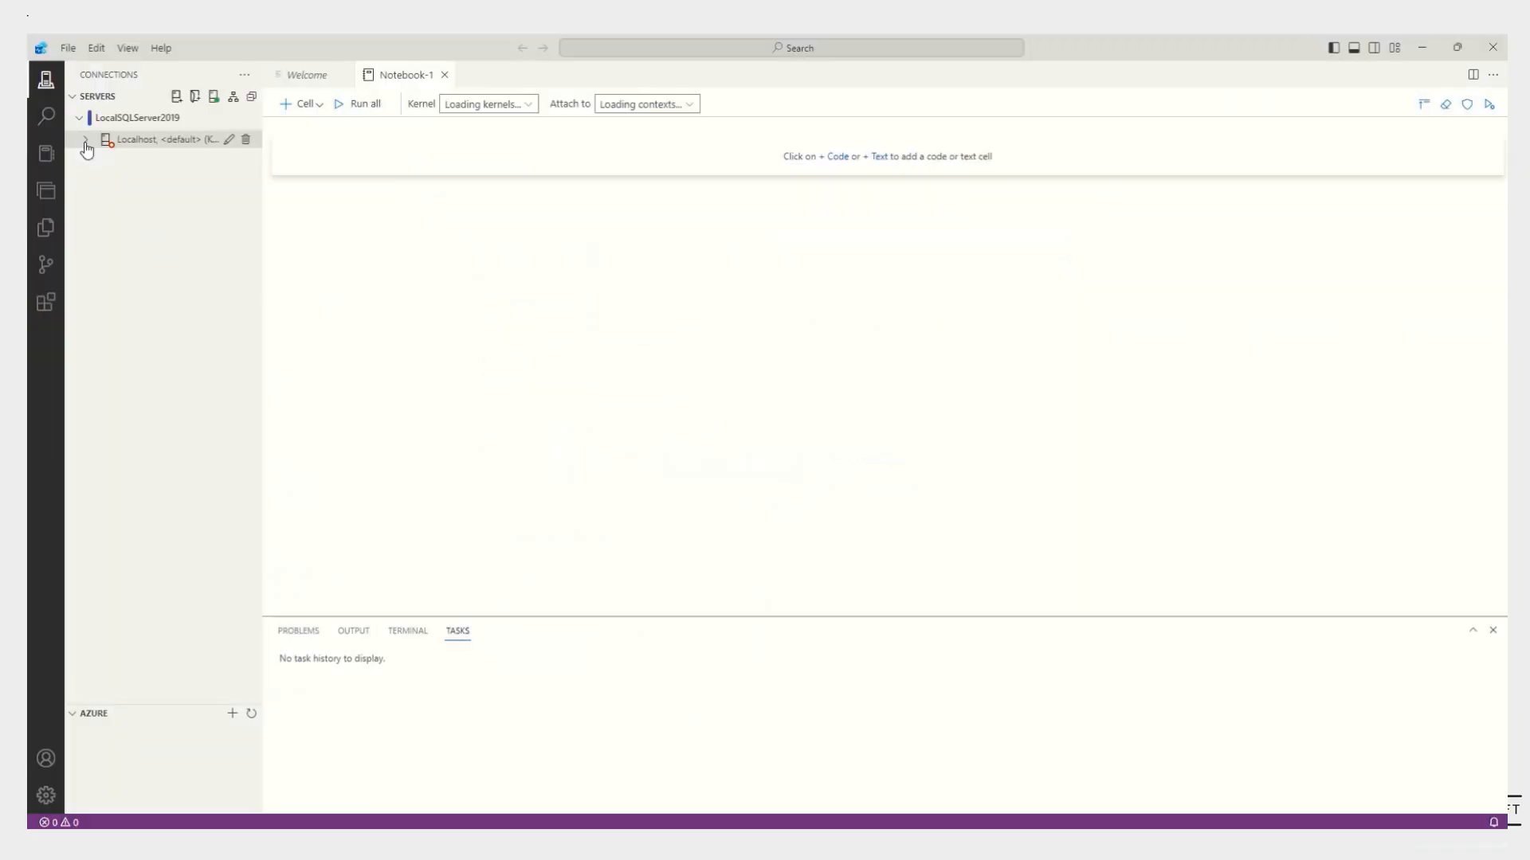
- In Azure Data Studio, connect to the Localhost SQL Server using SQL Login and the account password
left_click(86, 142)
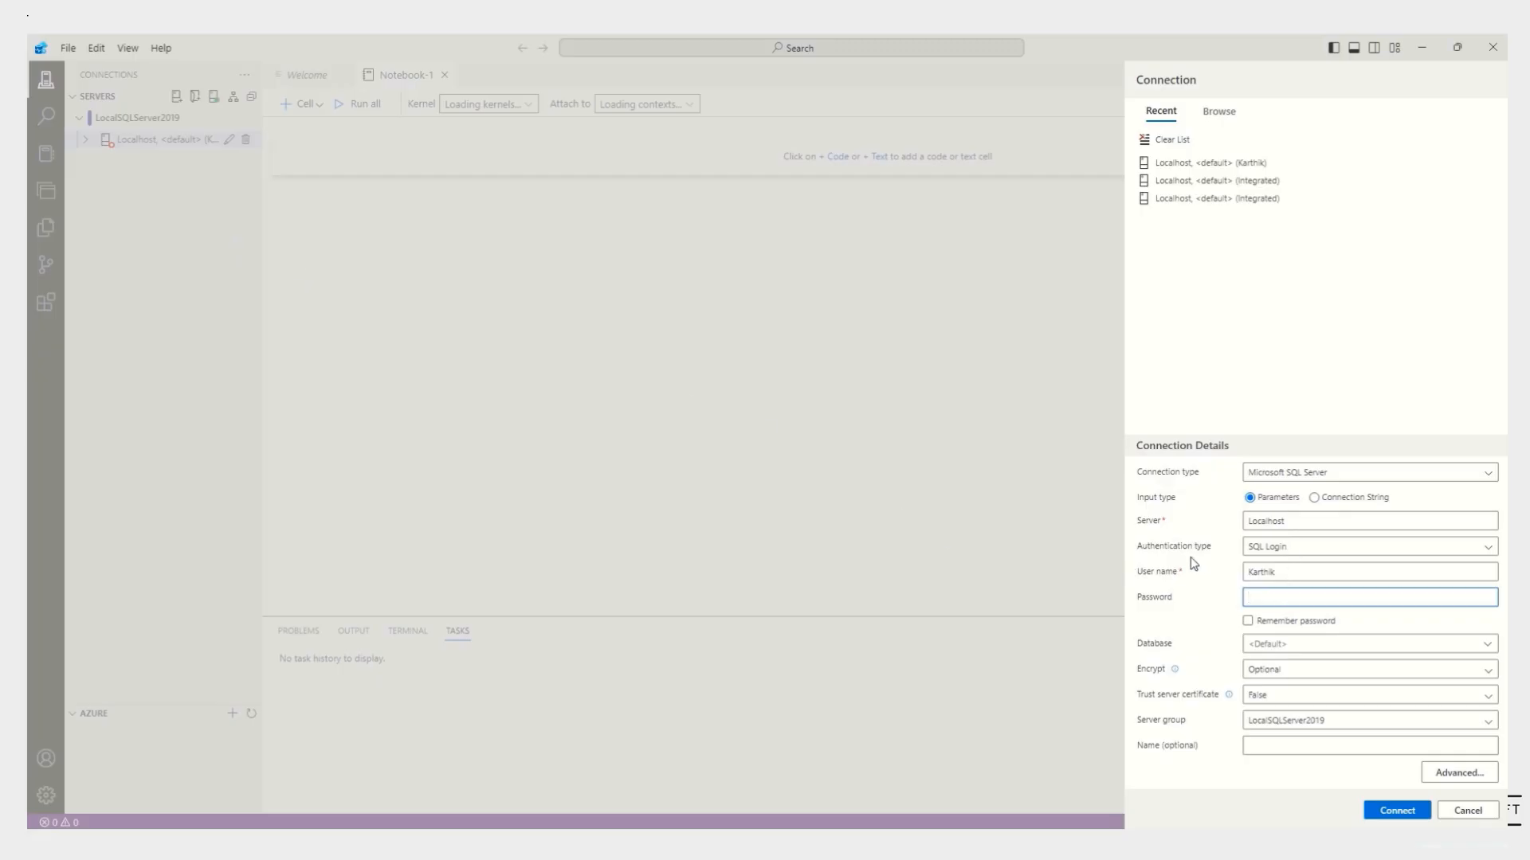
key("ctrl+v")
left_click(1398, 810)
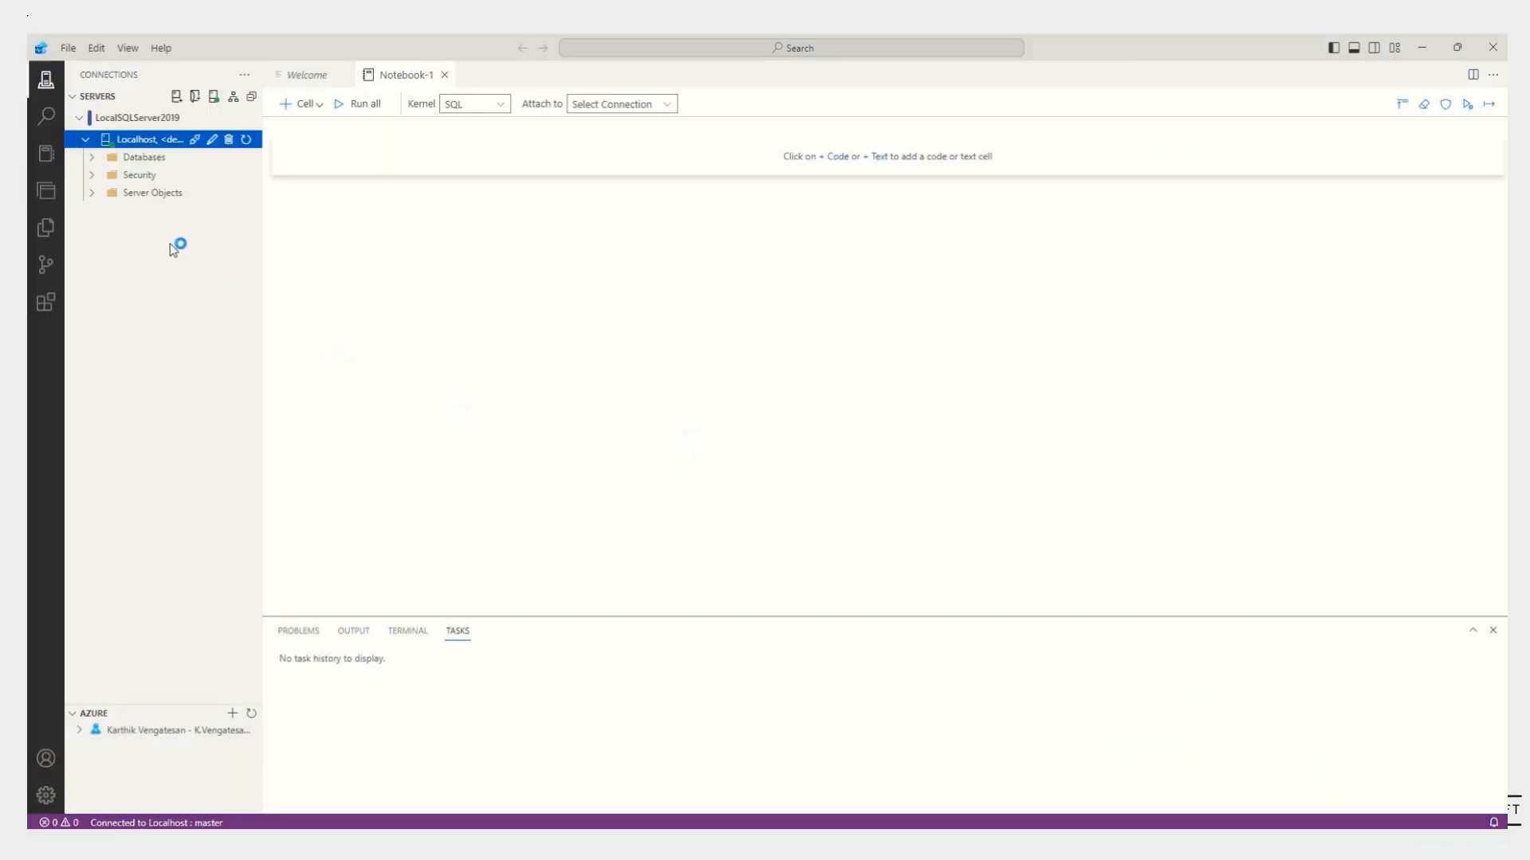
- Browse the AdventureWorksLT2019 tables and query the top 1000 rows of SalesLT.Customer
left_click(93, 158)
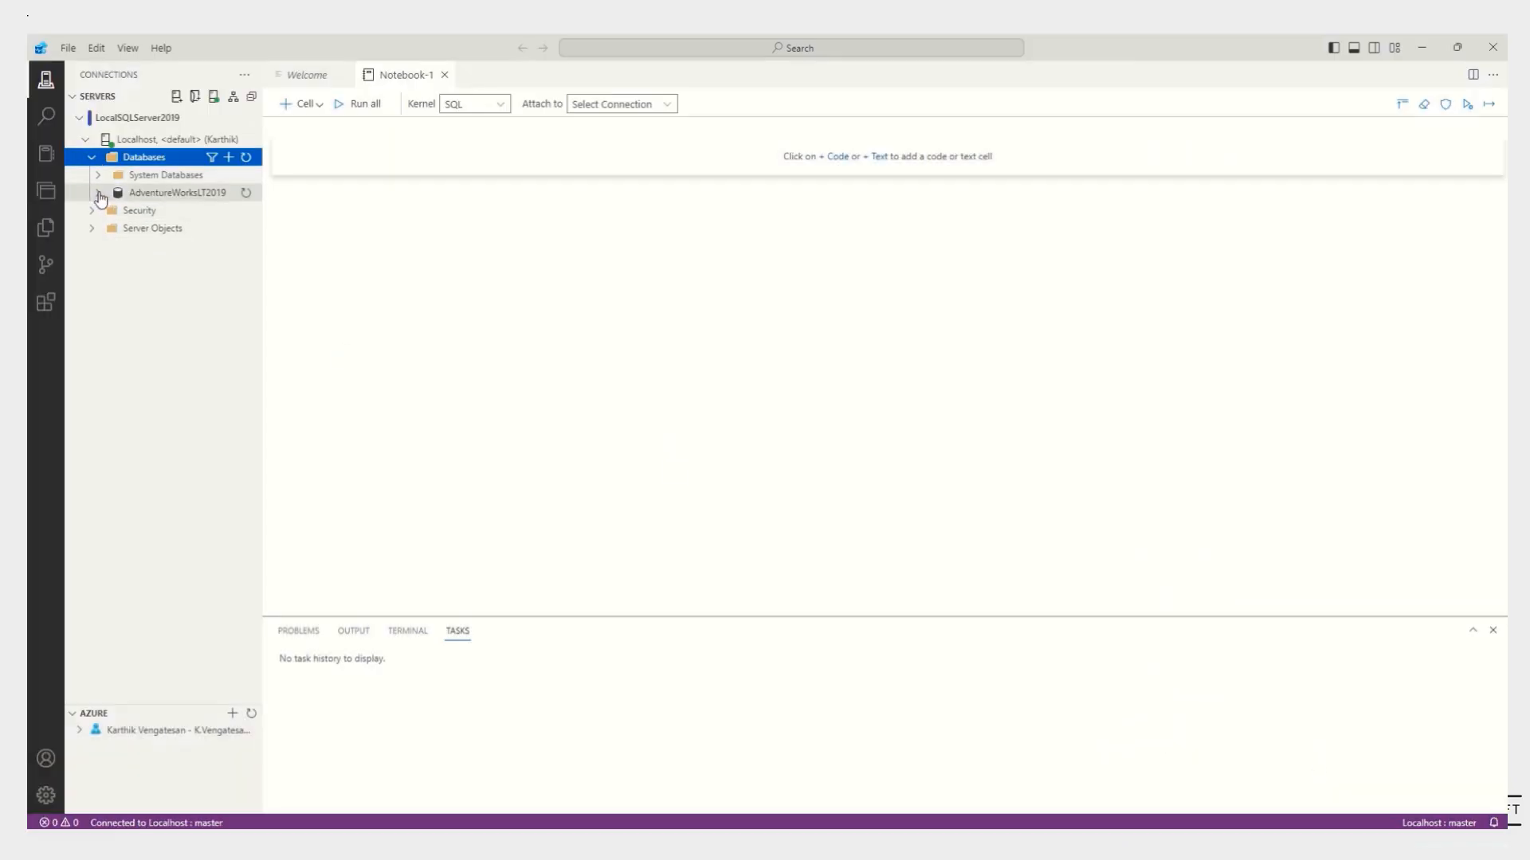
left_click(97, 192)
left_click(148, 211)
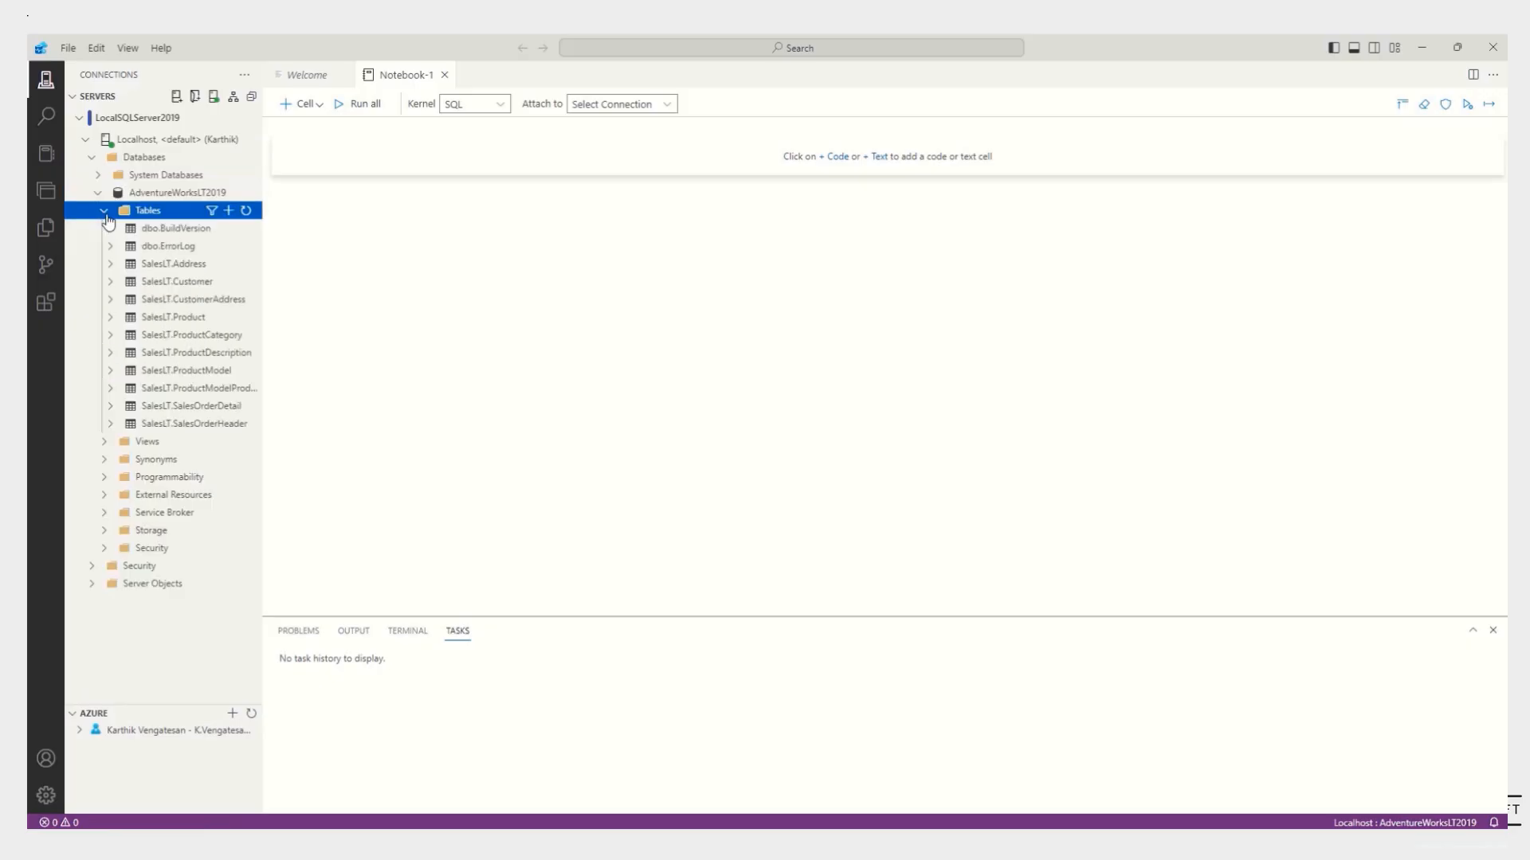
left_click(190, 283)
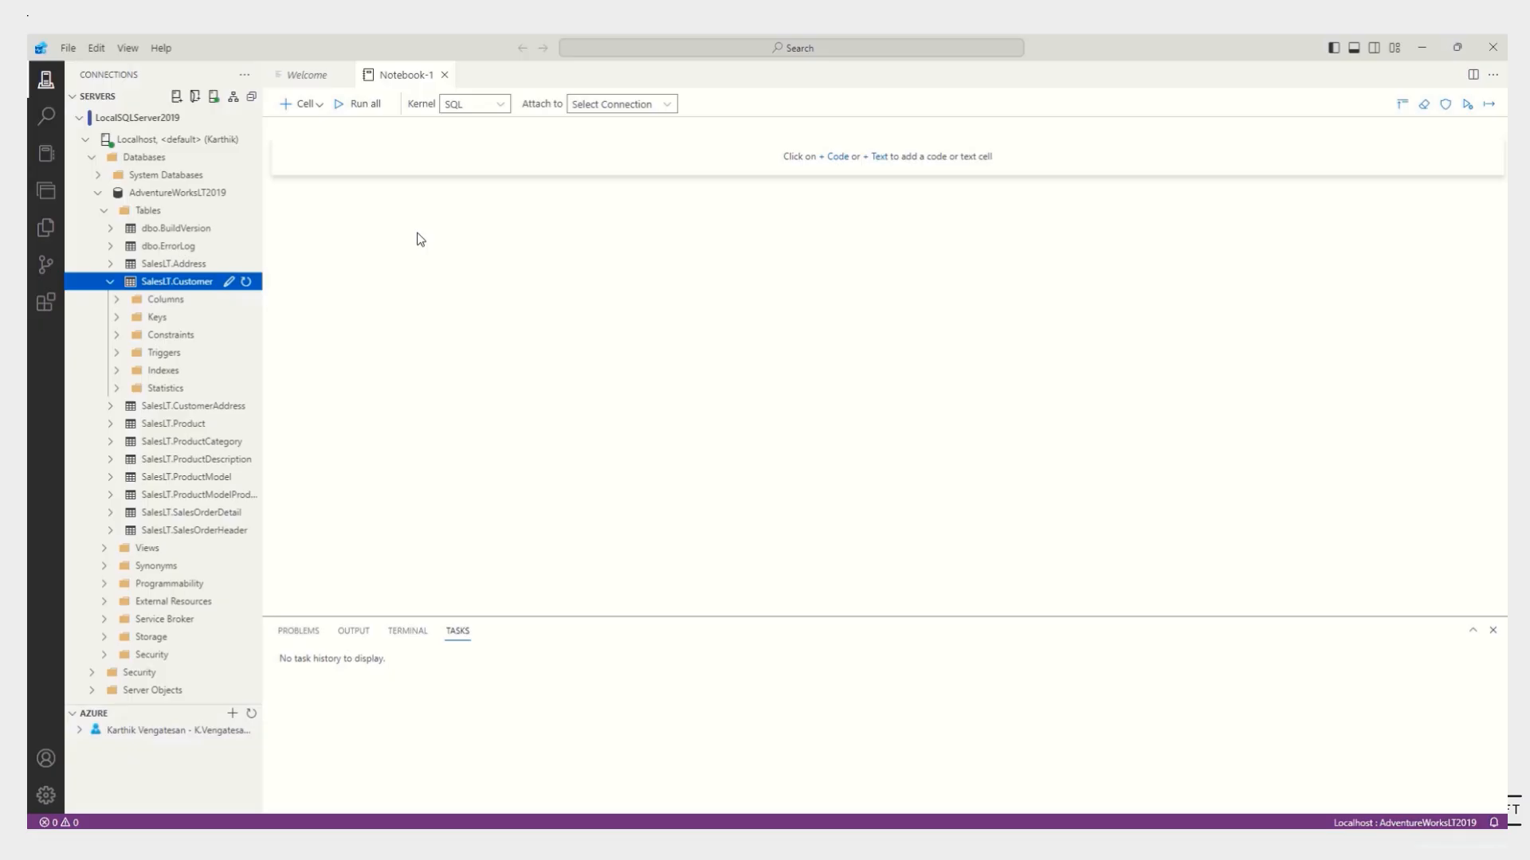
left_click(394, 177)
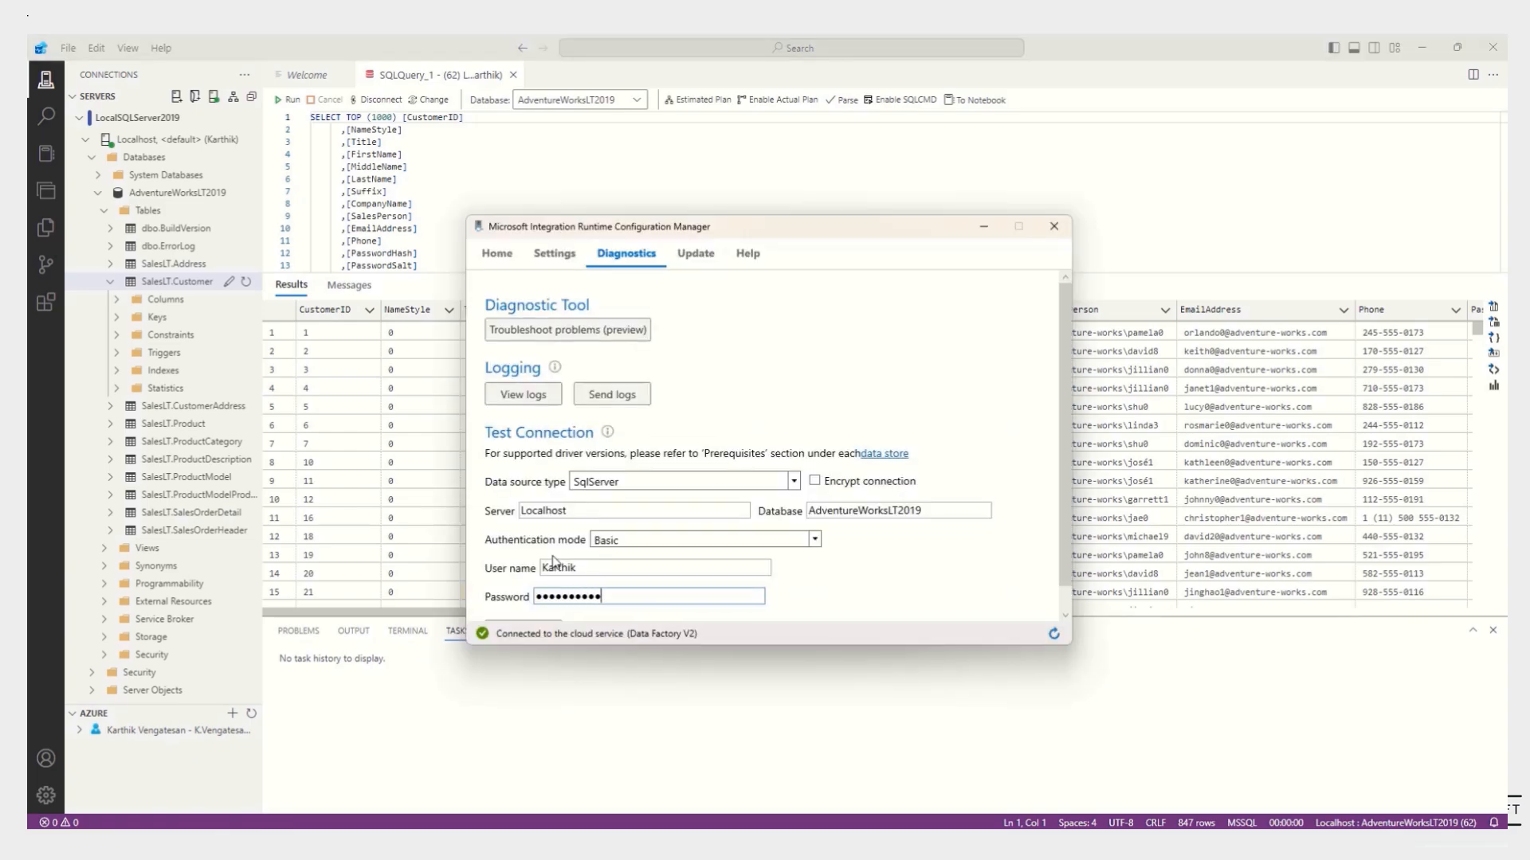
- In the Integration Runtime Configuration Manager, test the SqlServer connection to AdventureWorksLT2019 on Localhost with Basic authentication, and close the manager
scroll(555, 561, "down", 1)
left_click(532, 608)
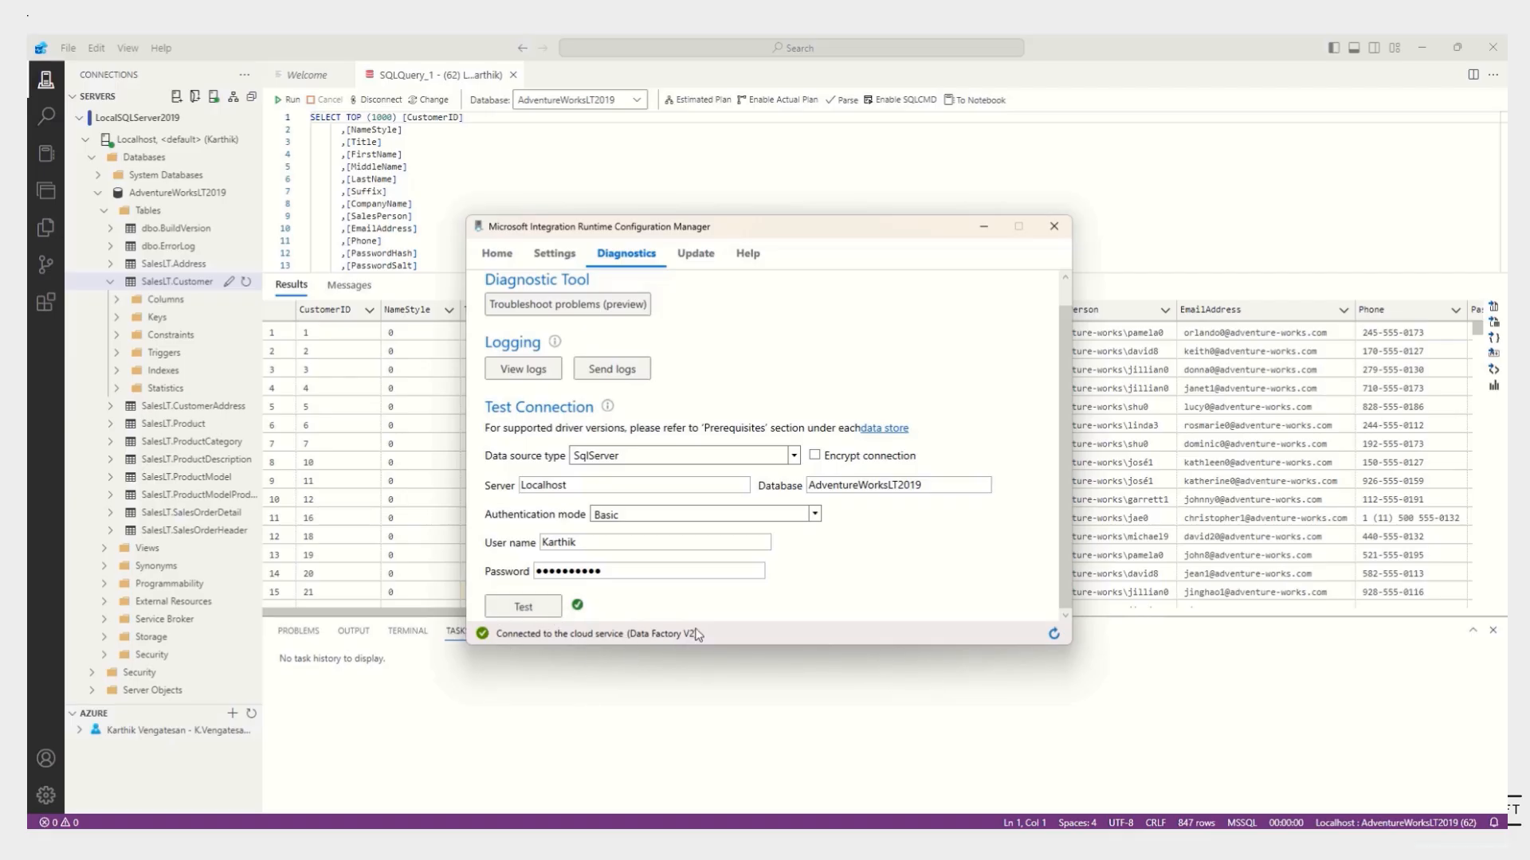
left_click(1053, 226)
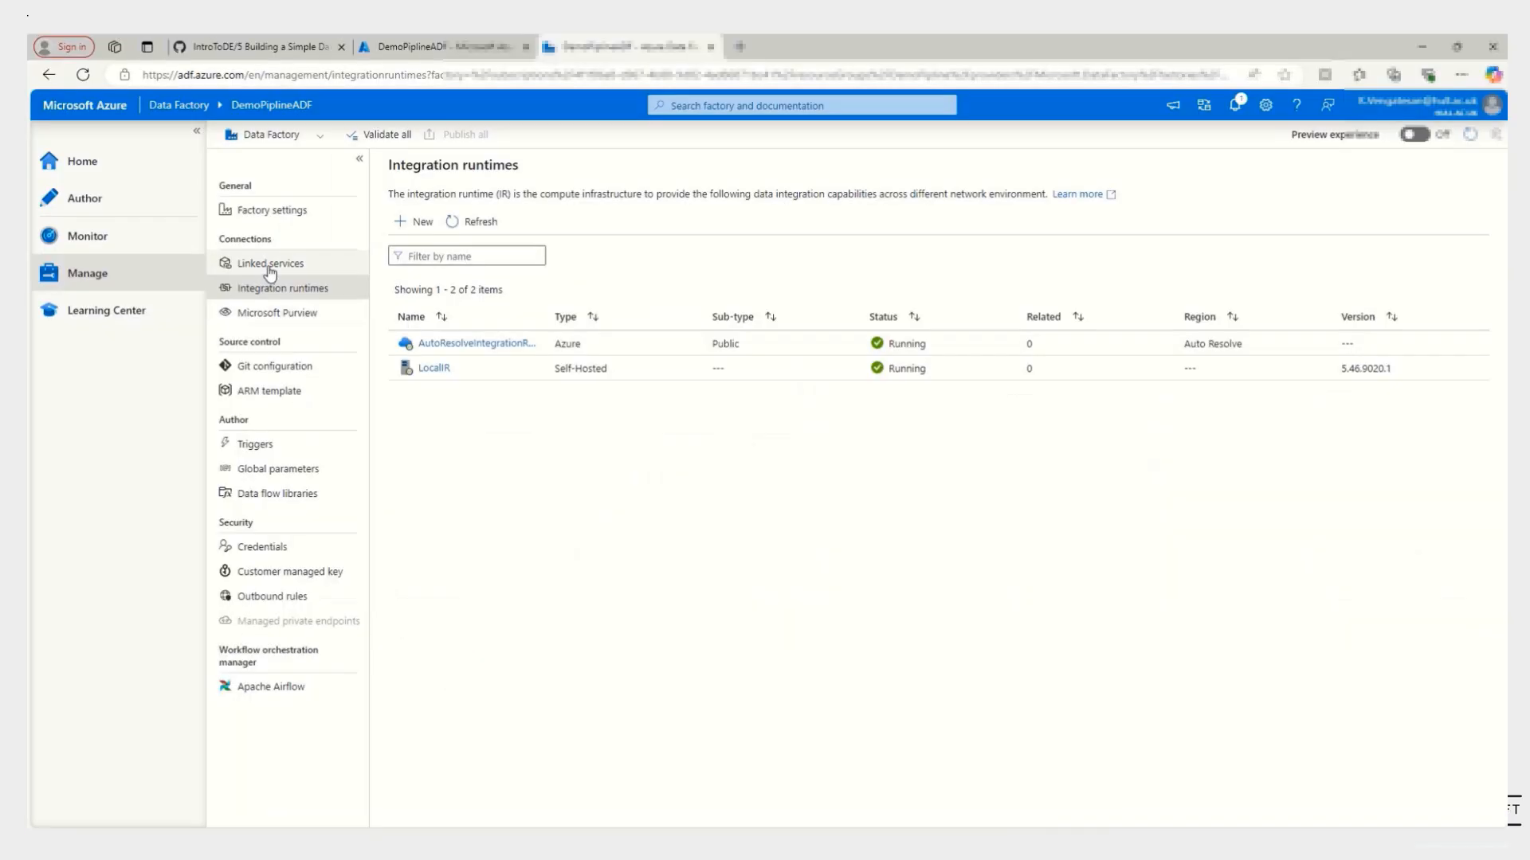
- Create a SQL server linked service named AdventureWorksLT2019_Local in the data factory
left_click(270, 265)
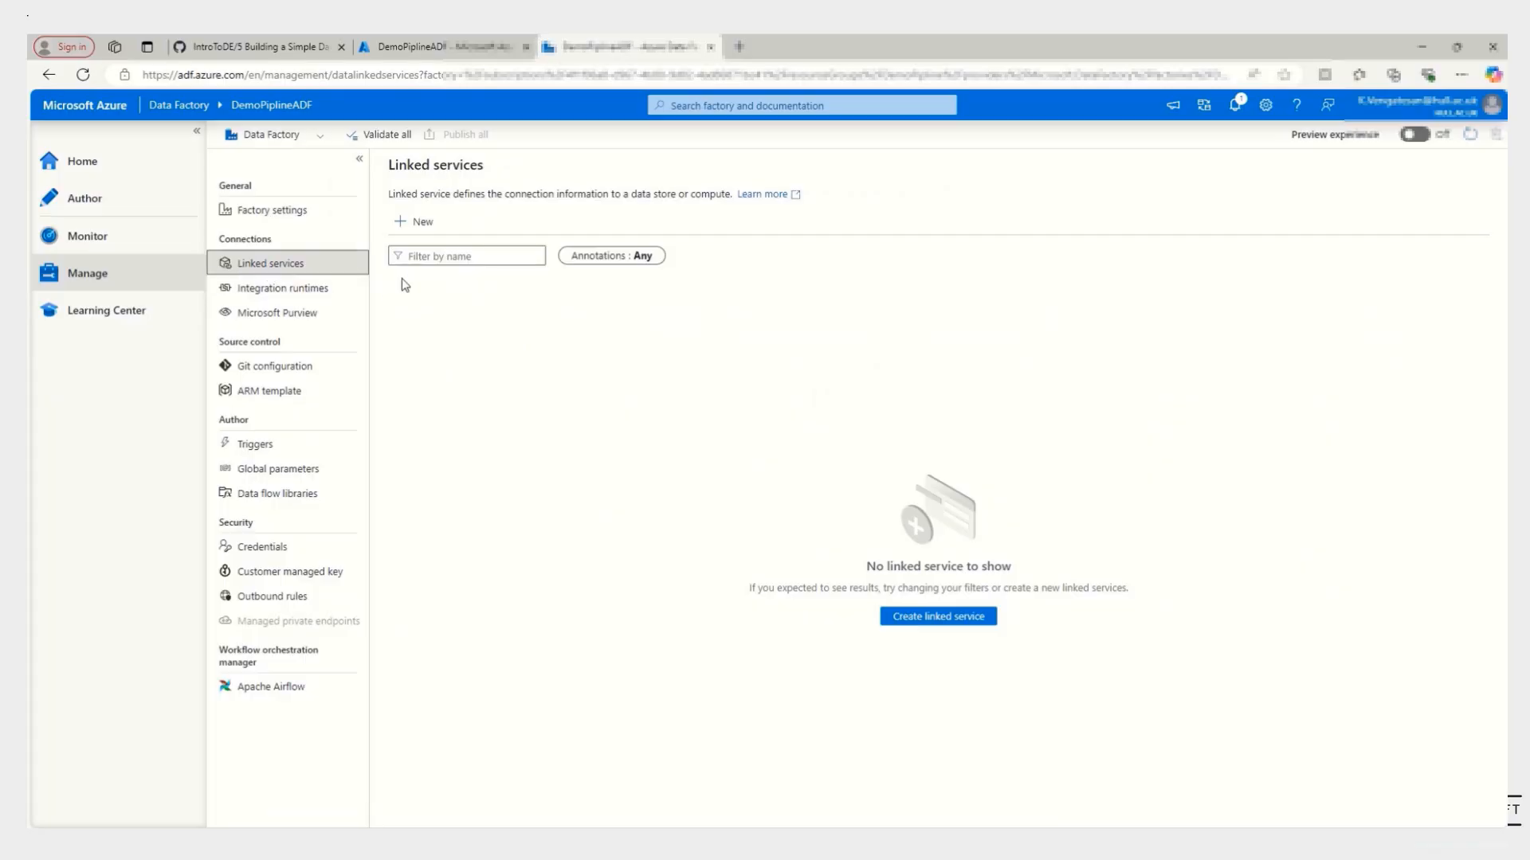
left_click(410, 227)
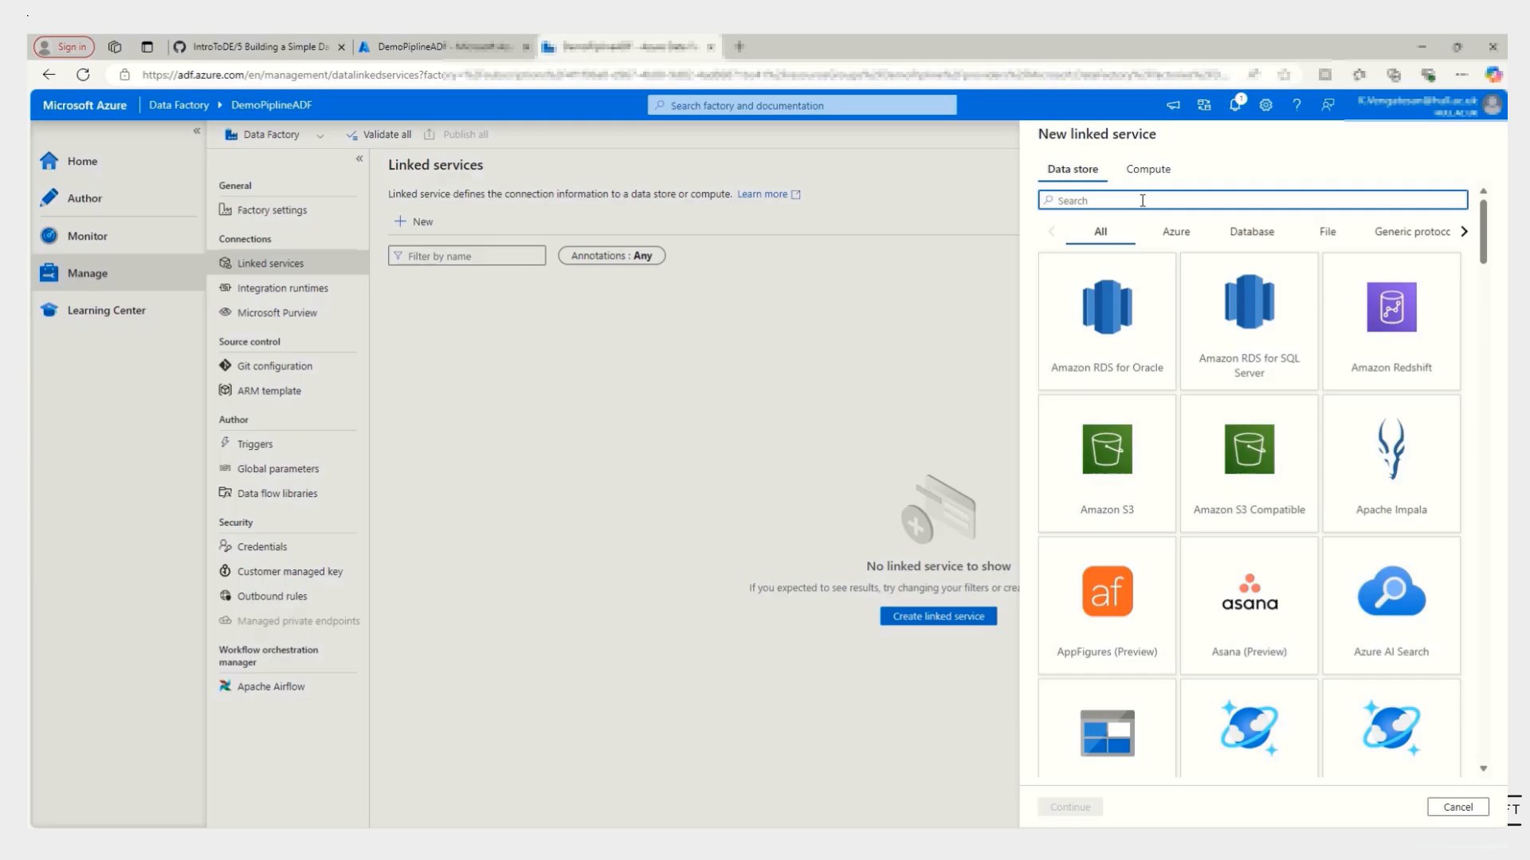
type("SQL")
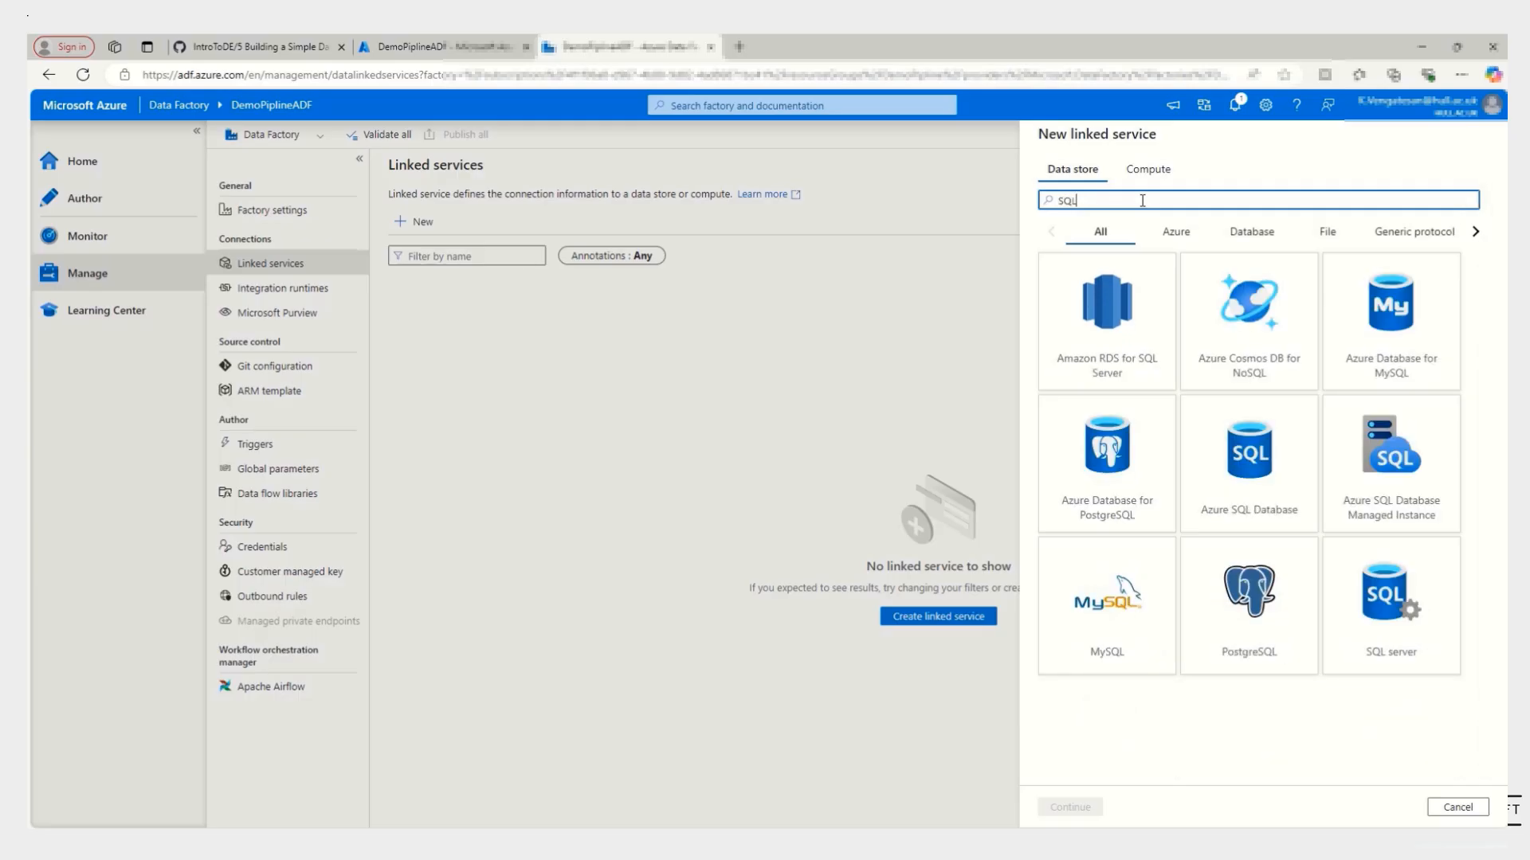
left_click(1394, 635)
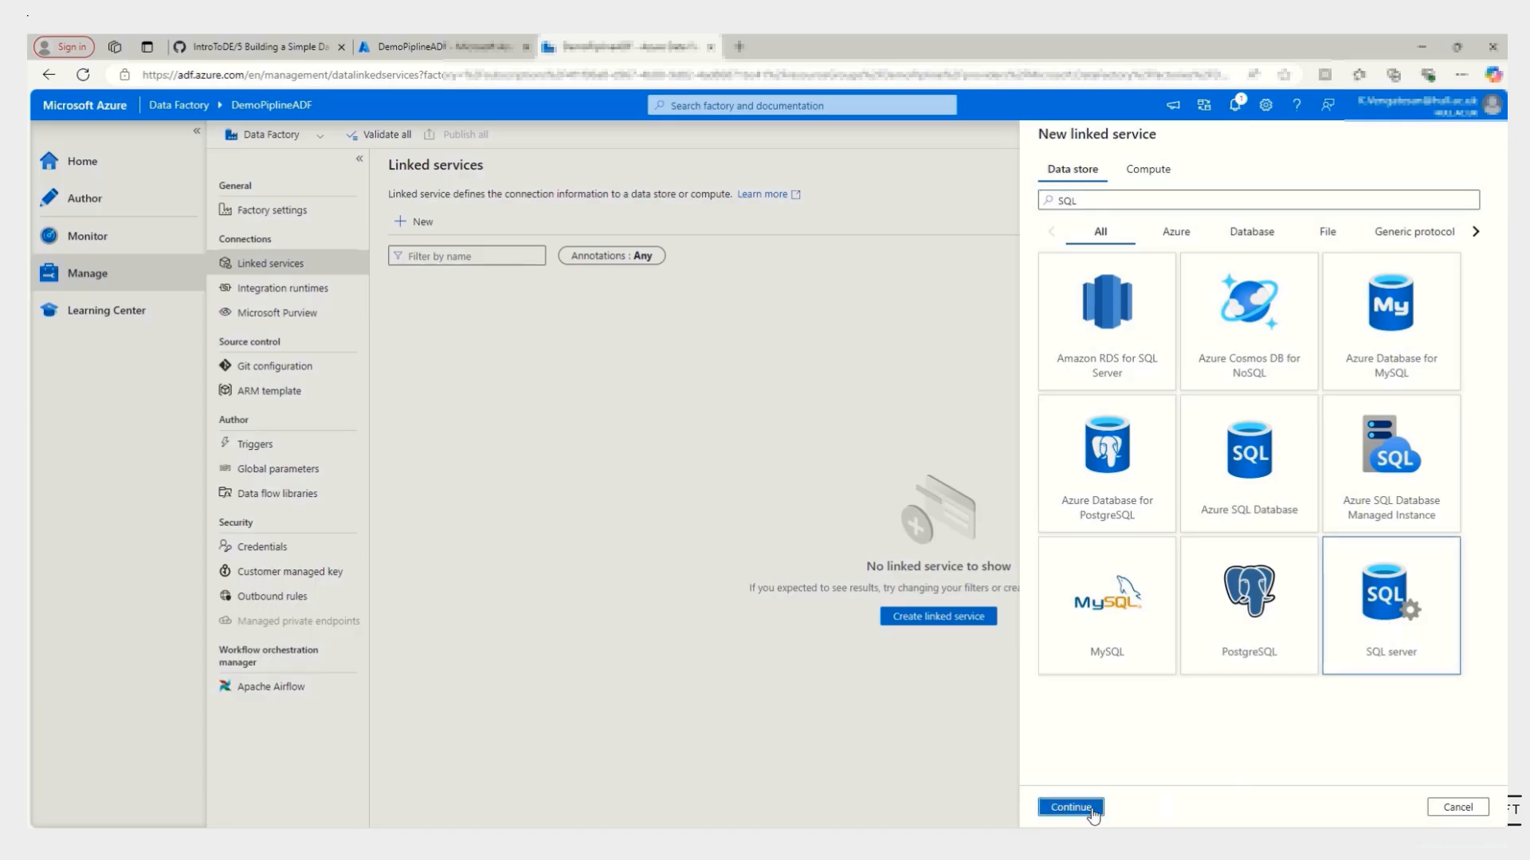
left_click(1087, 809)
left_click_drag(1092, 198, 1042, 207)
type("A")
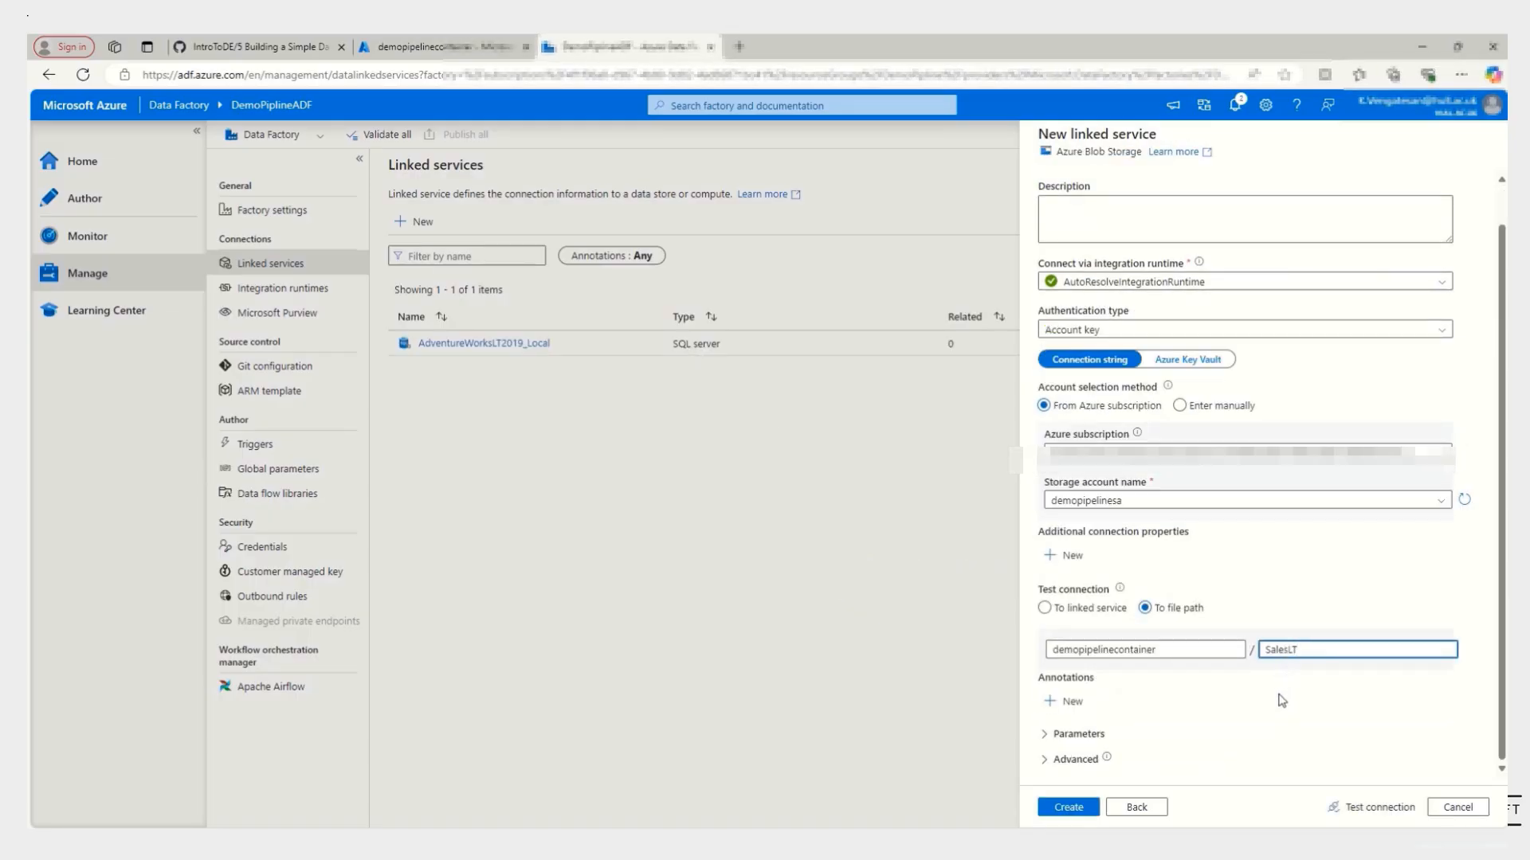
- Create the Azure Blob Storage linked service DemoPipeLineBlobStorage for account demopipelinesa, with test path demopipelinecontainer/SalesLT
left_click(1081, 809)
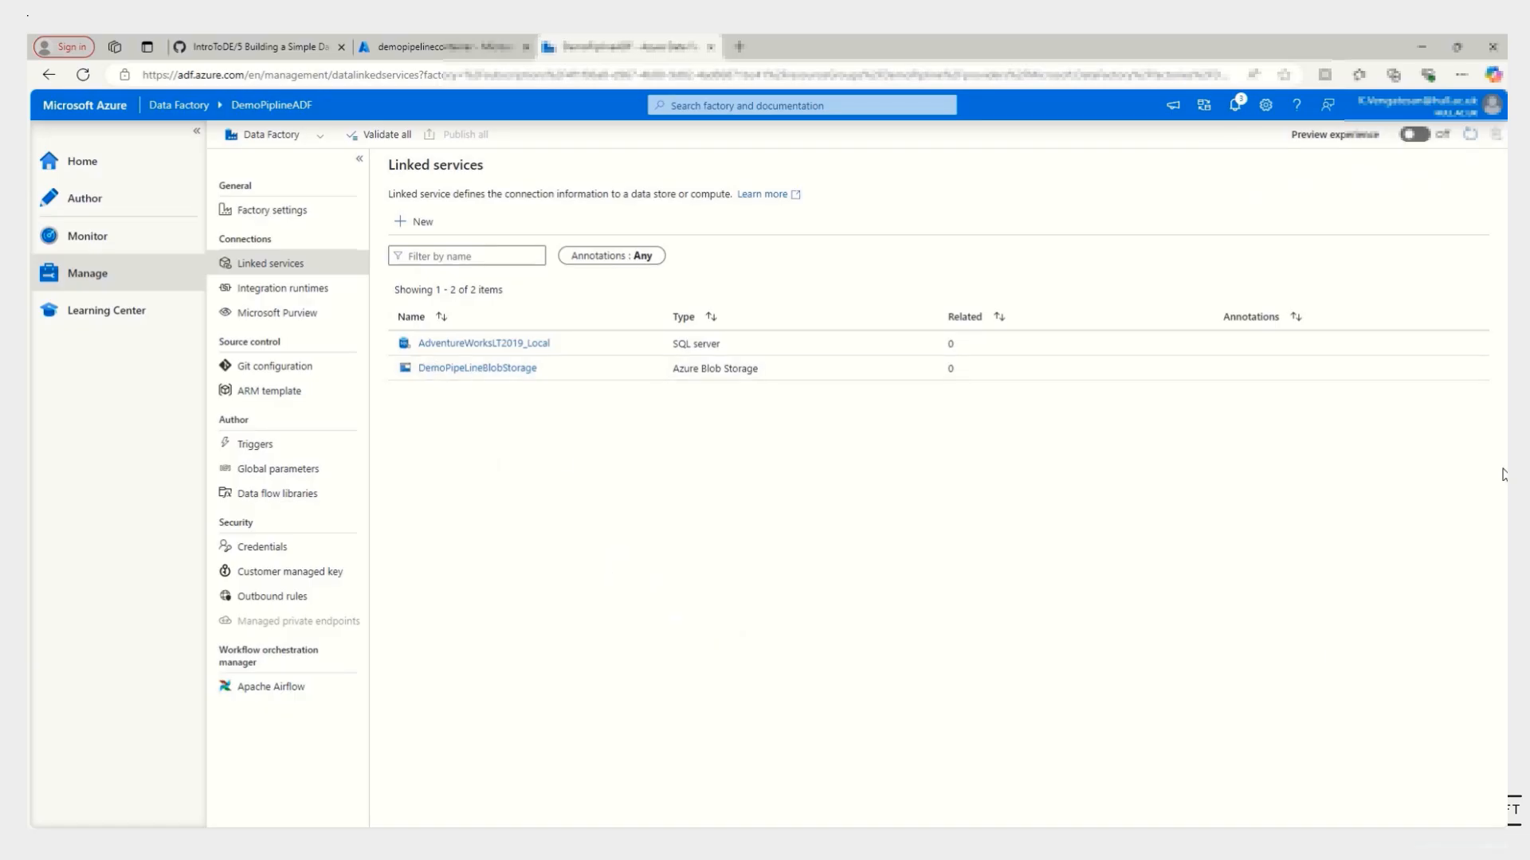
- Create a SQL Server dataset named AdventureWorksLT2019 on the AdventureWorksLT2019_Local linked service, with table SalesLT.Customer
left_click(85, 198)
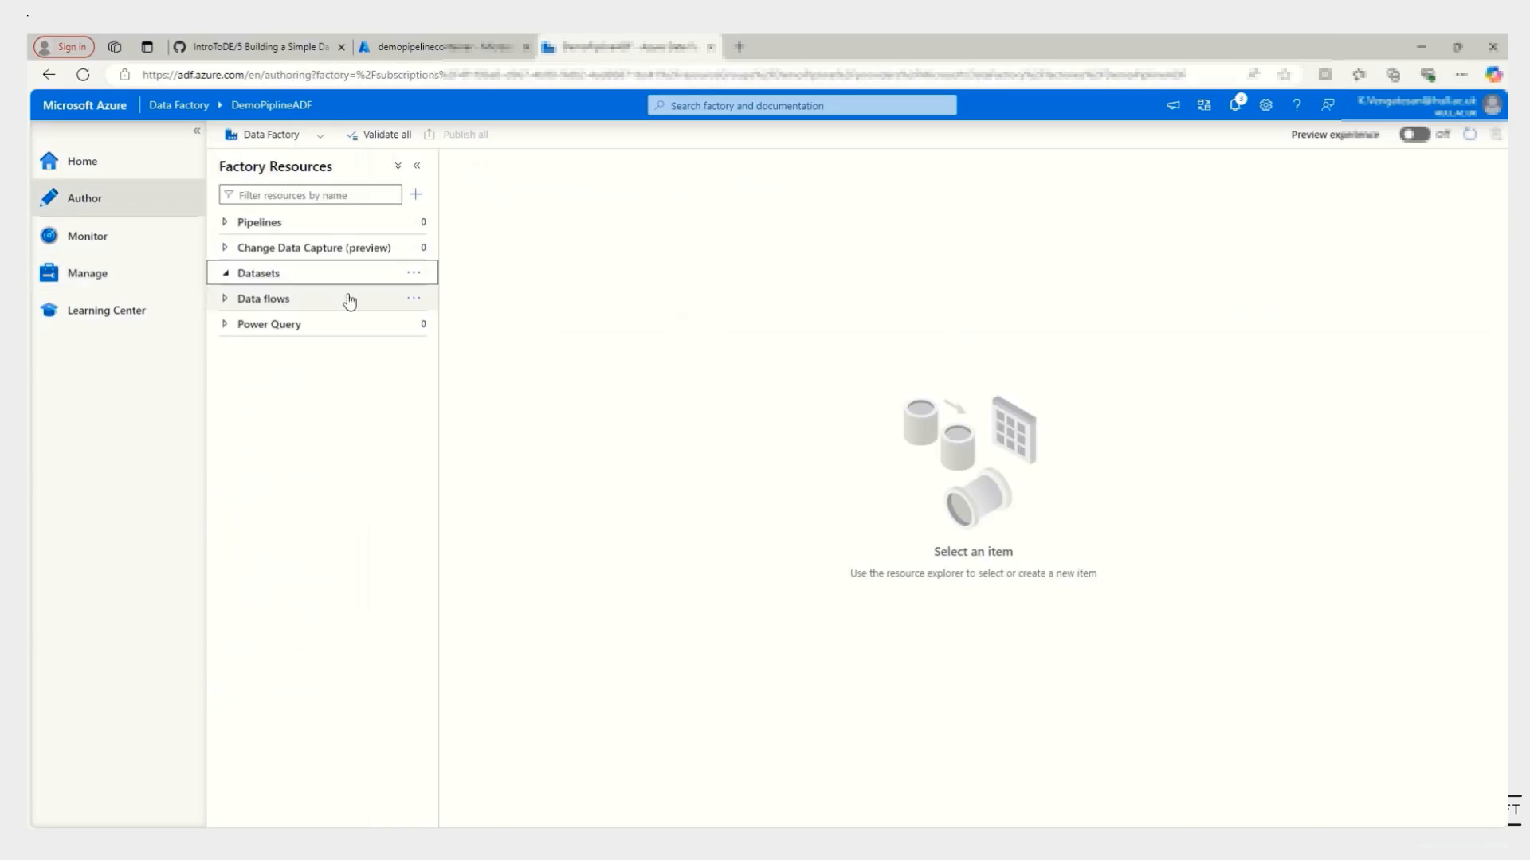
left_click(407, 273)
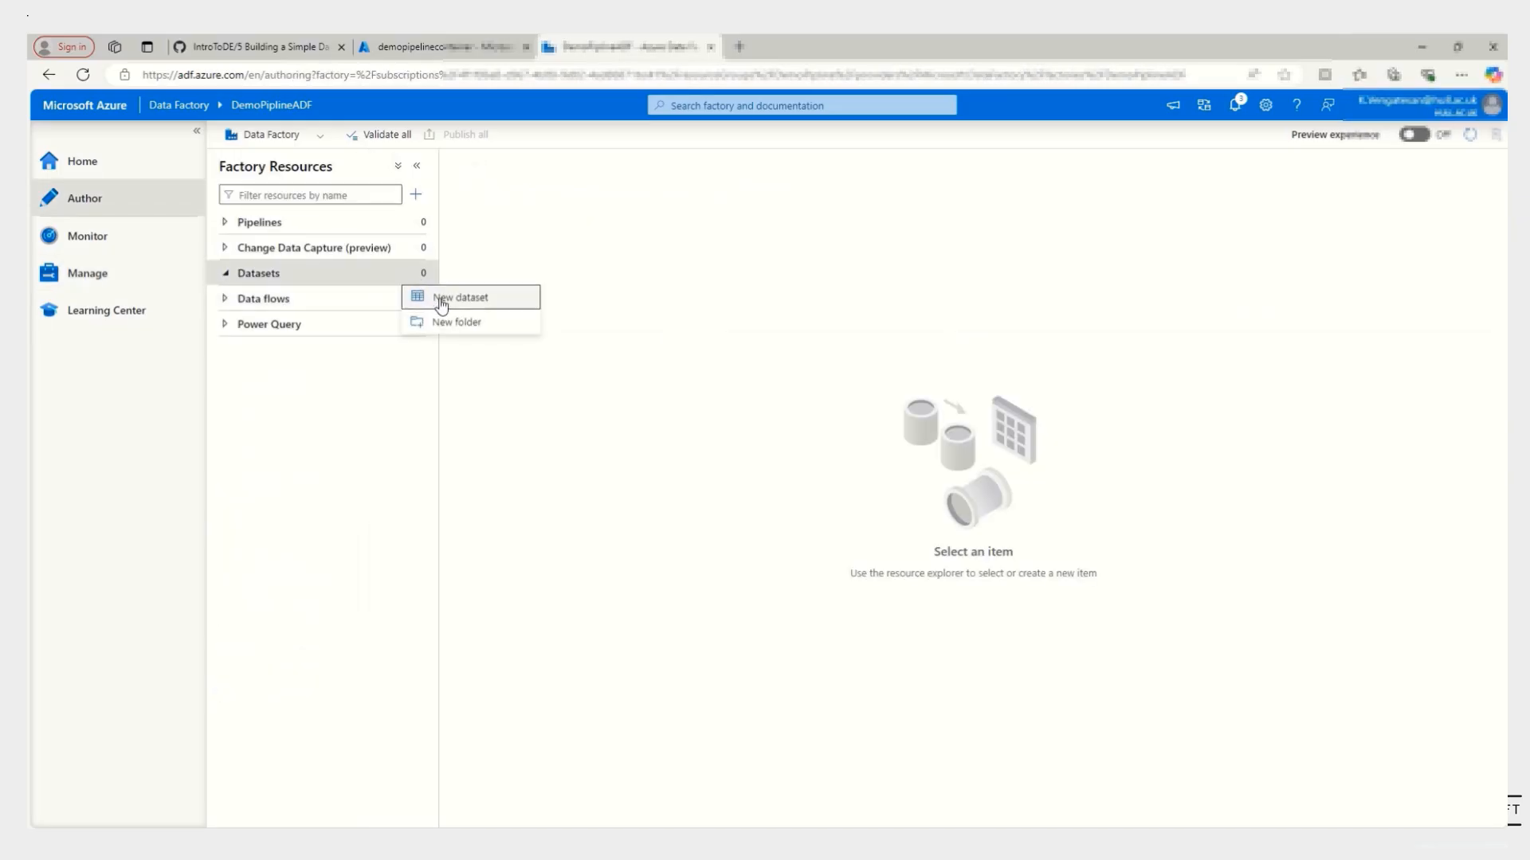
left_click(440, 301)
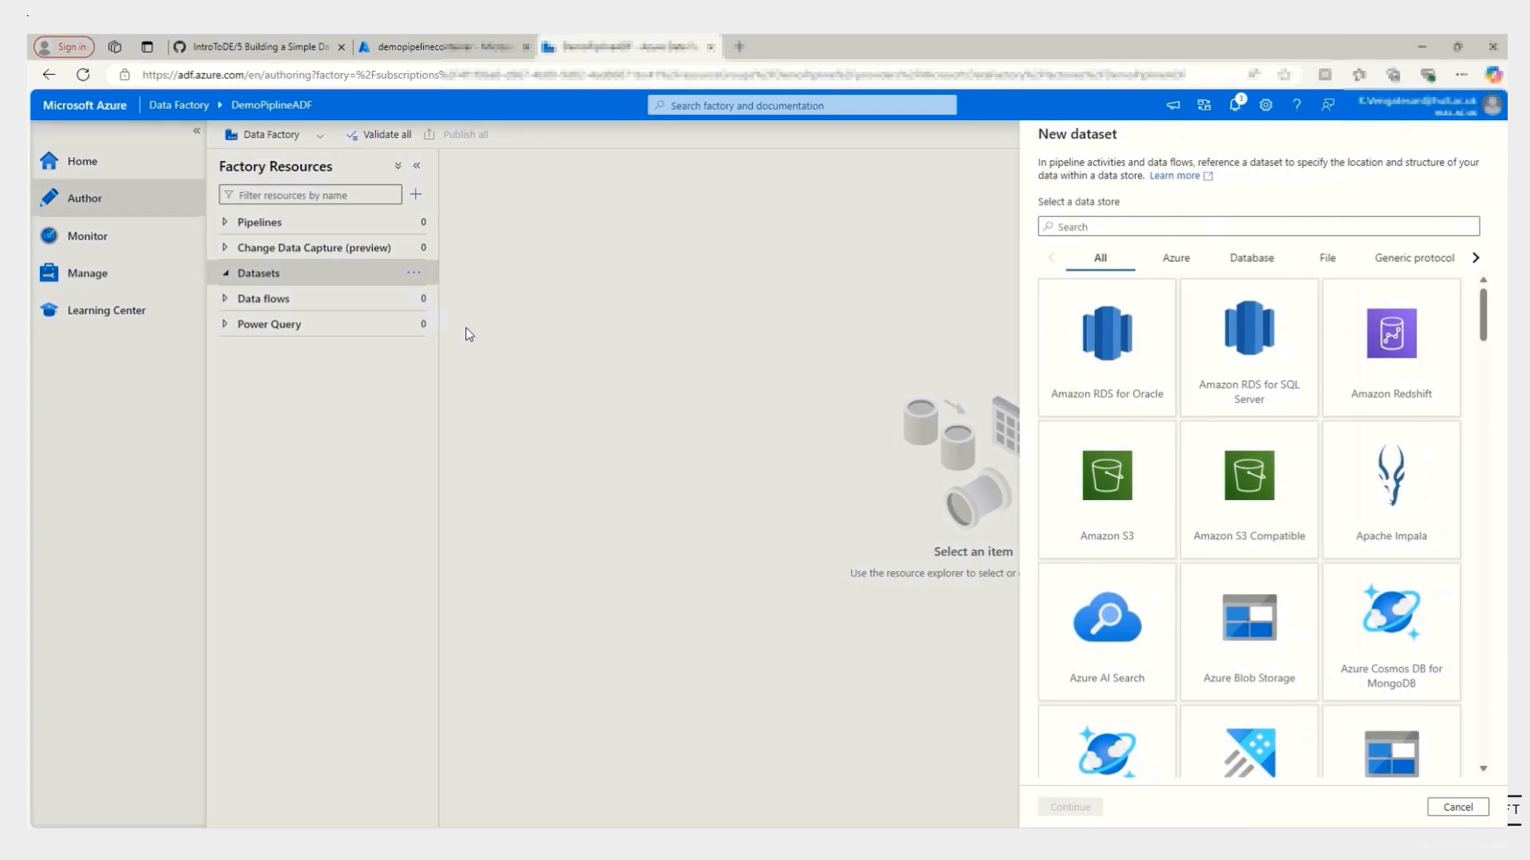
left_click(1178, 229)
type("SQL")
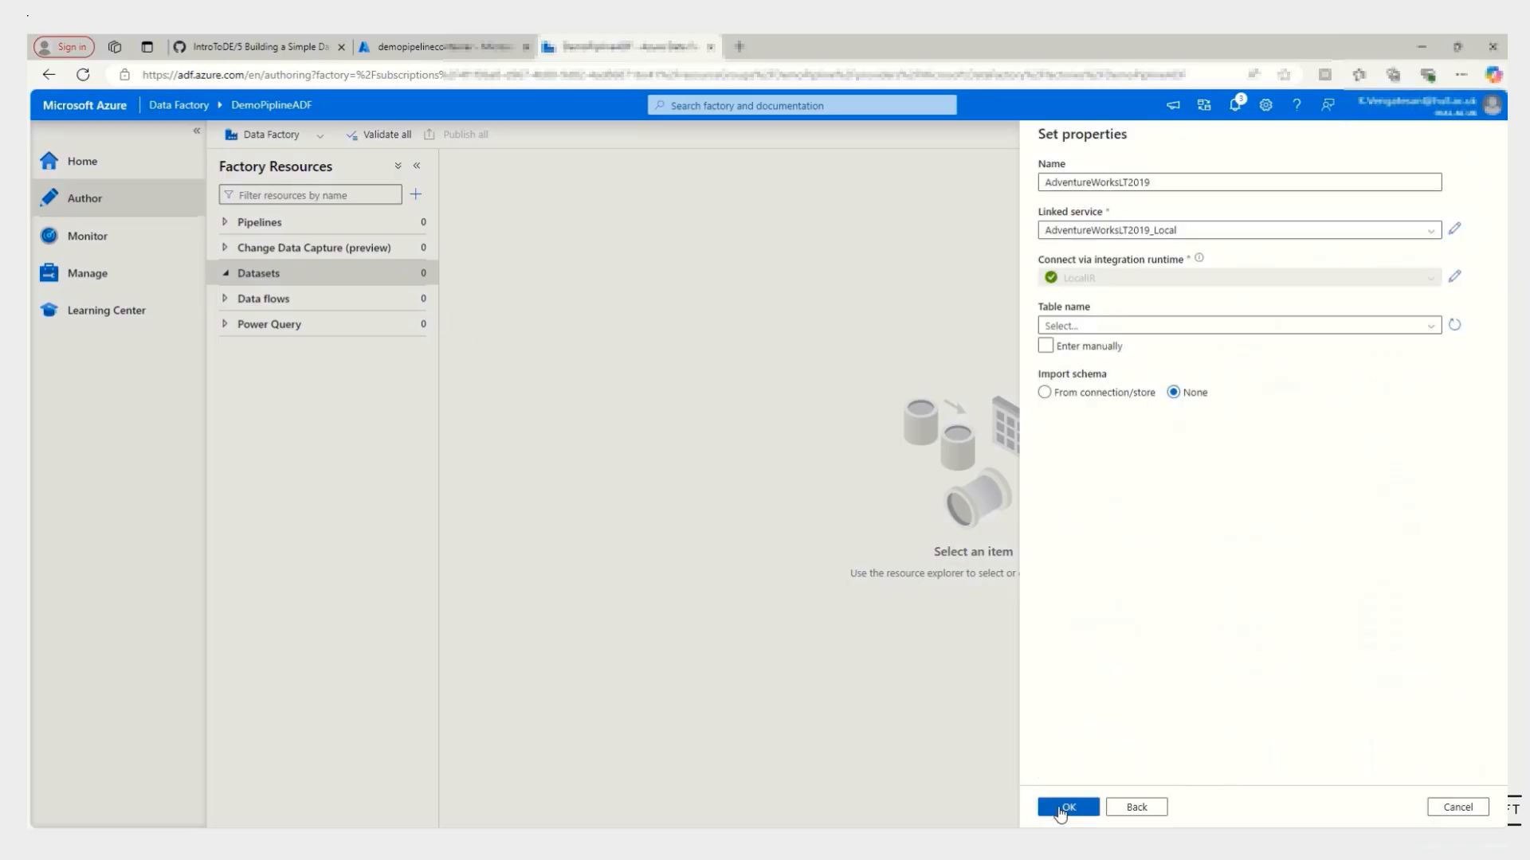
left_click(1060, 808)
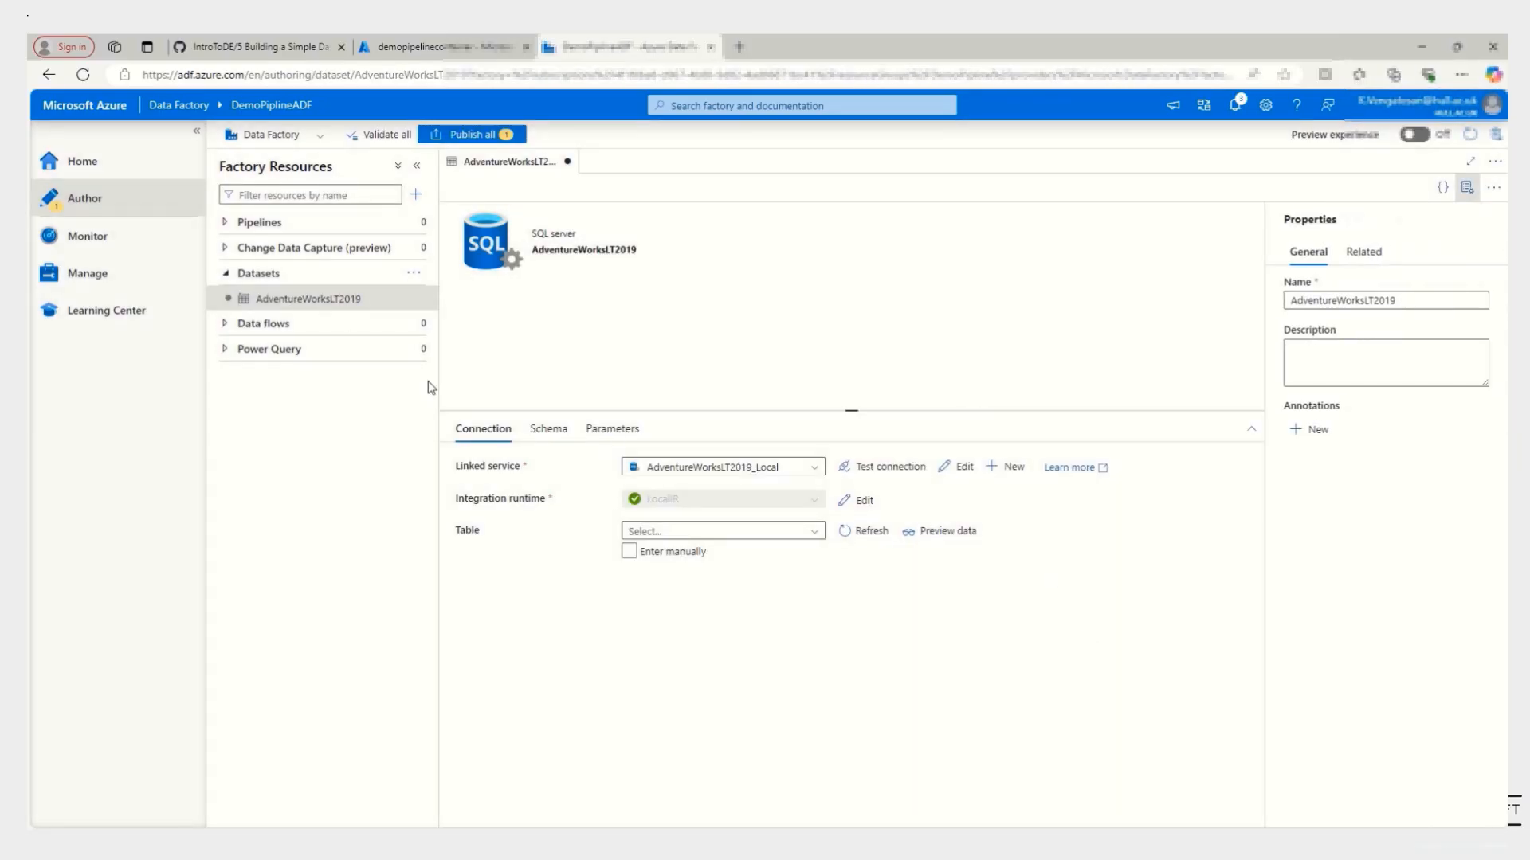
left_click(413, 299)
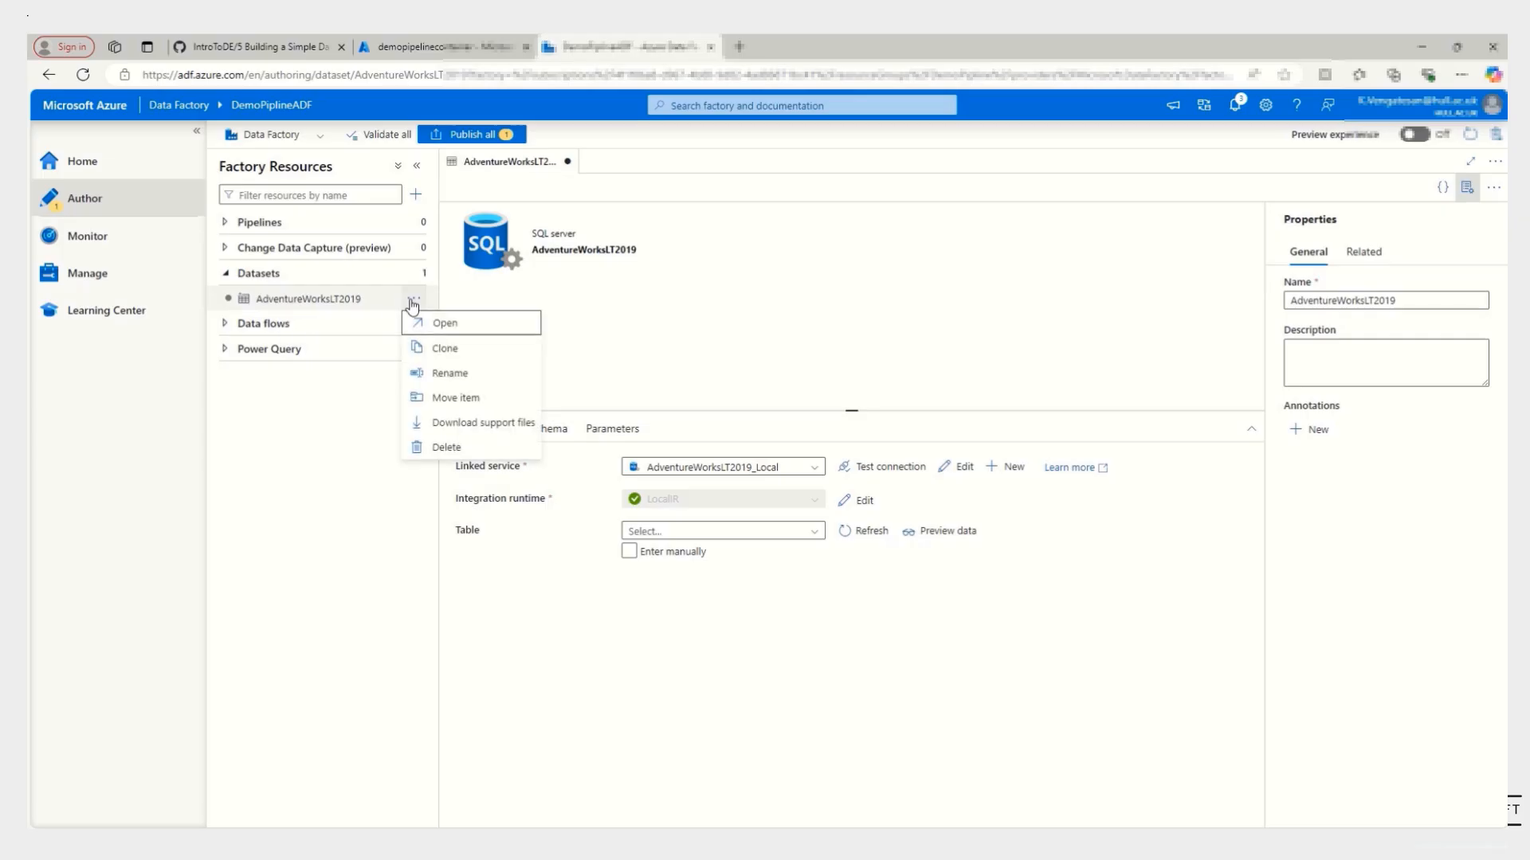
- Create a delimited text blob dataset named Customer on DemoPipeLineBlobStorage, with path demopipelinecontainer/SalesLT/Customer and first row as header
left_click(414, 274)
left_click(447, 296)
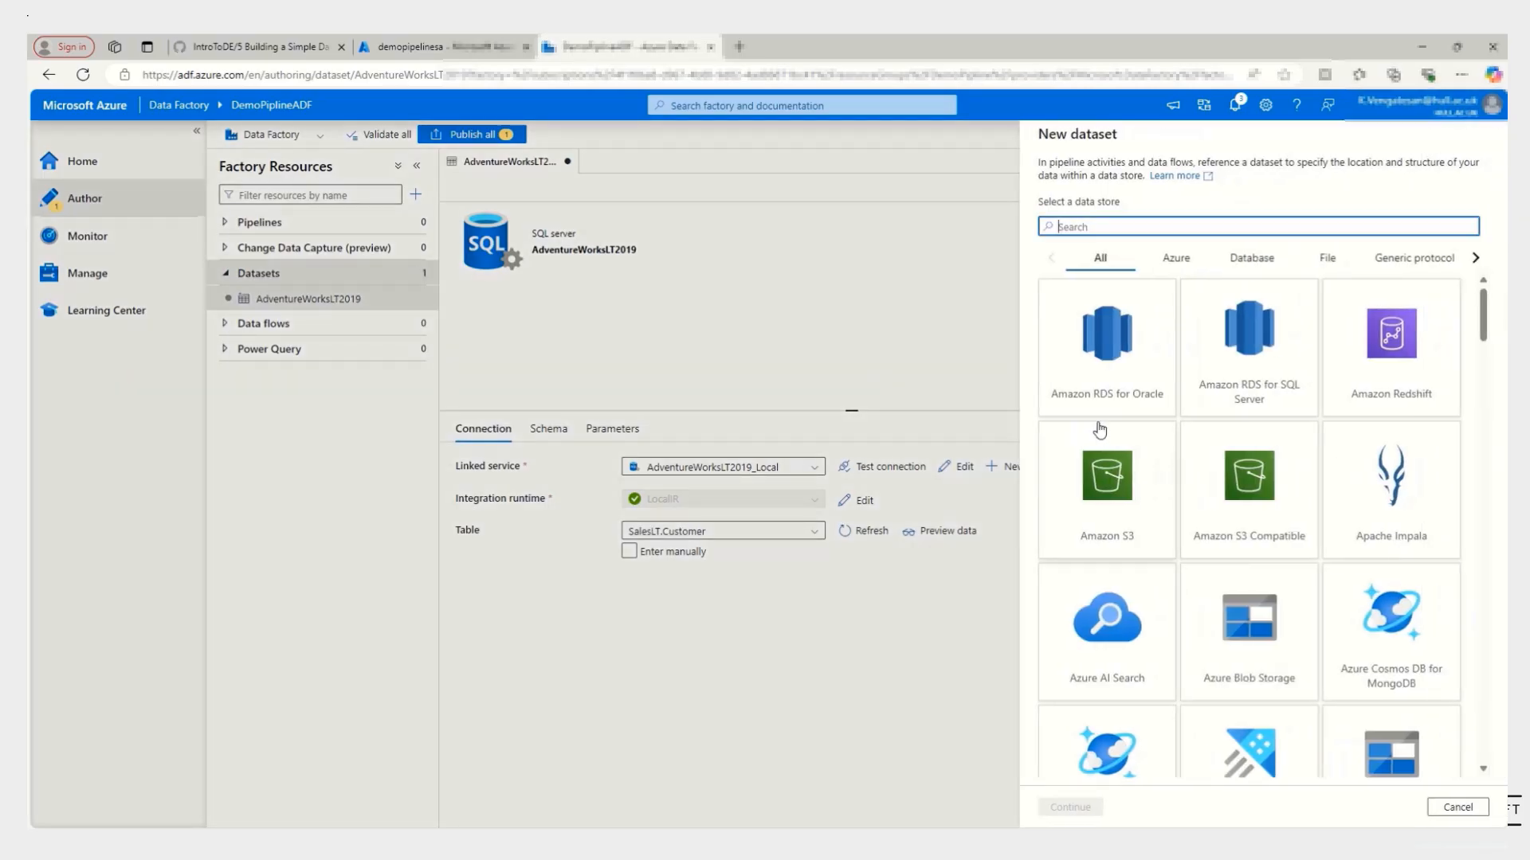
type("b")
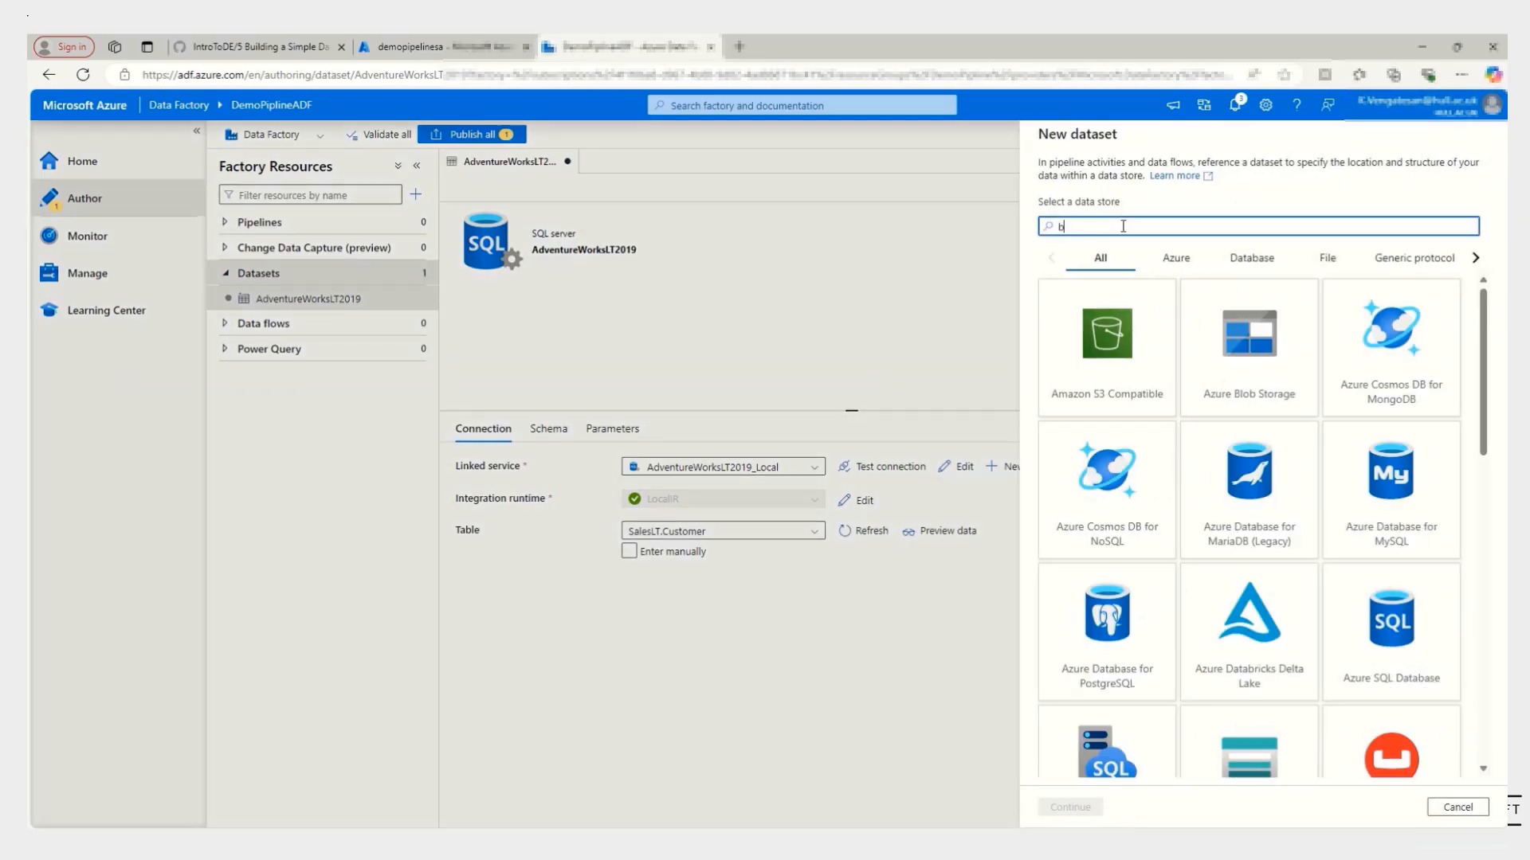
type("lo")
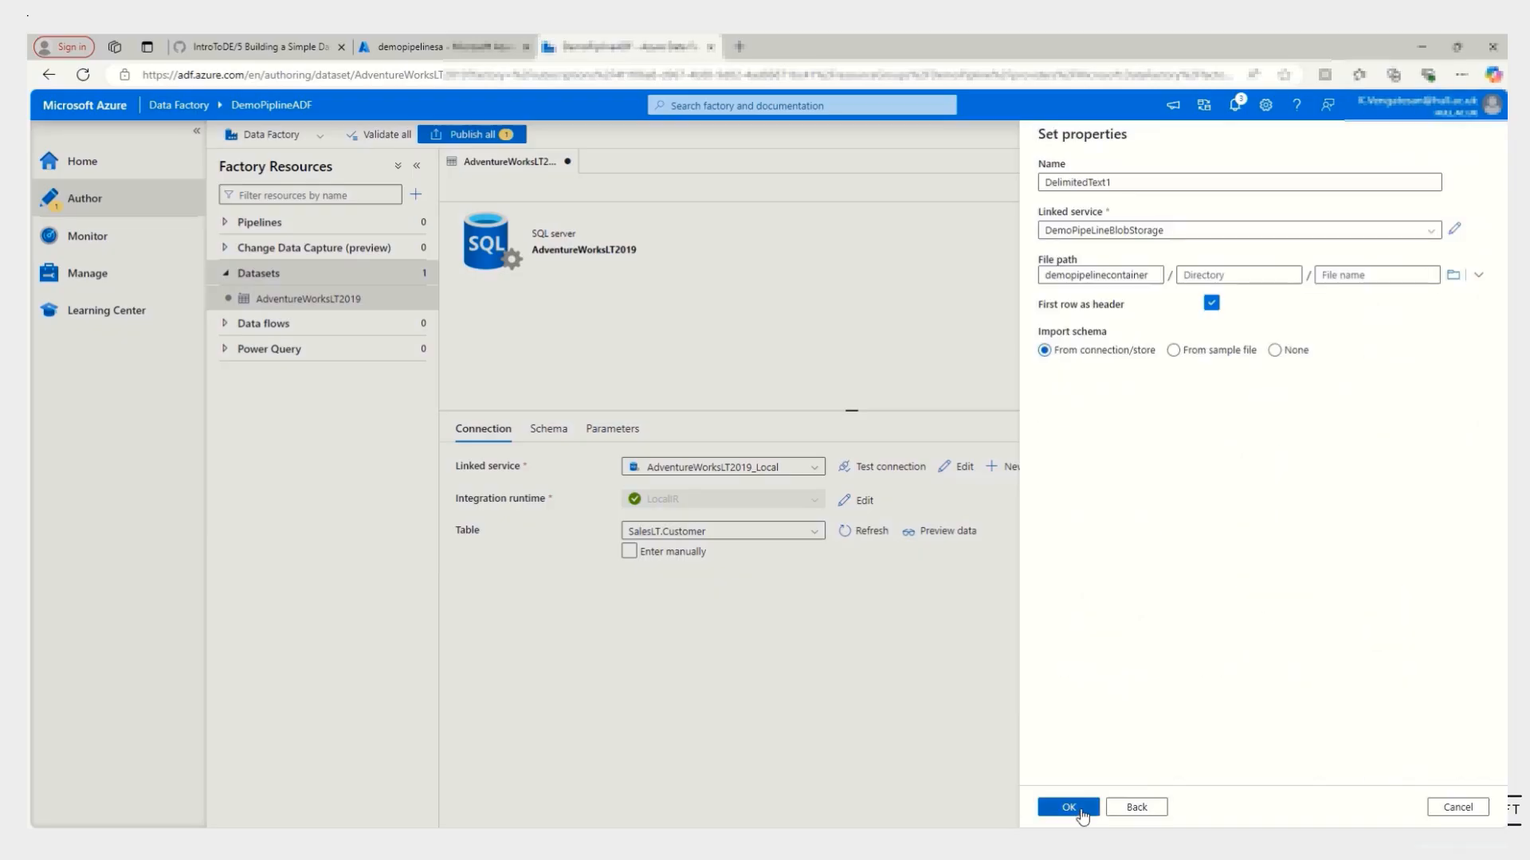
left_click(1068, 807)
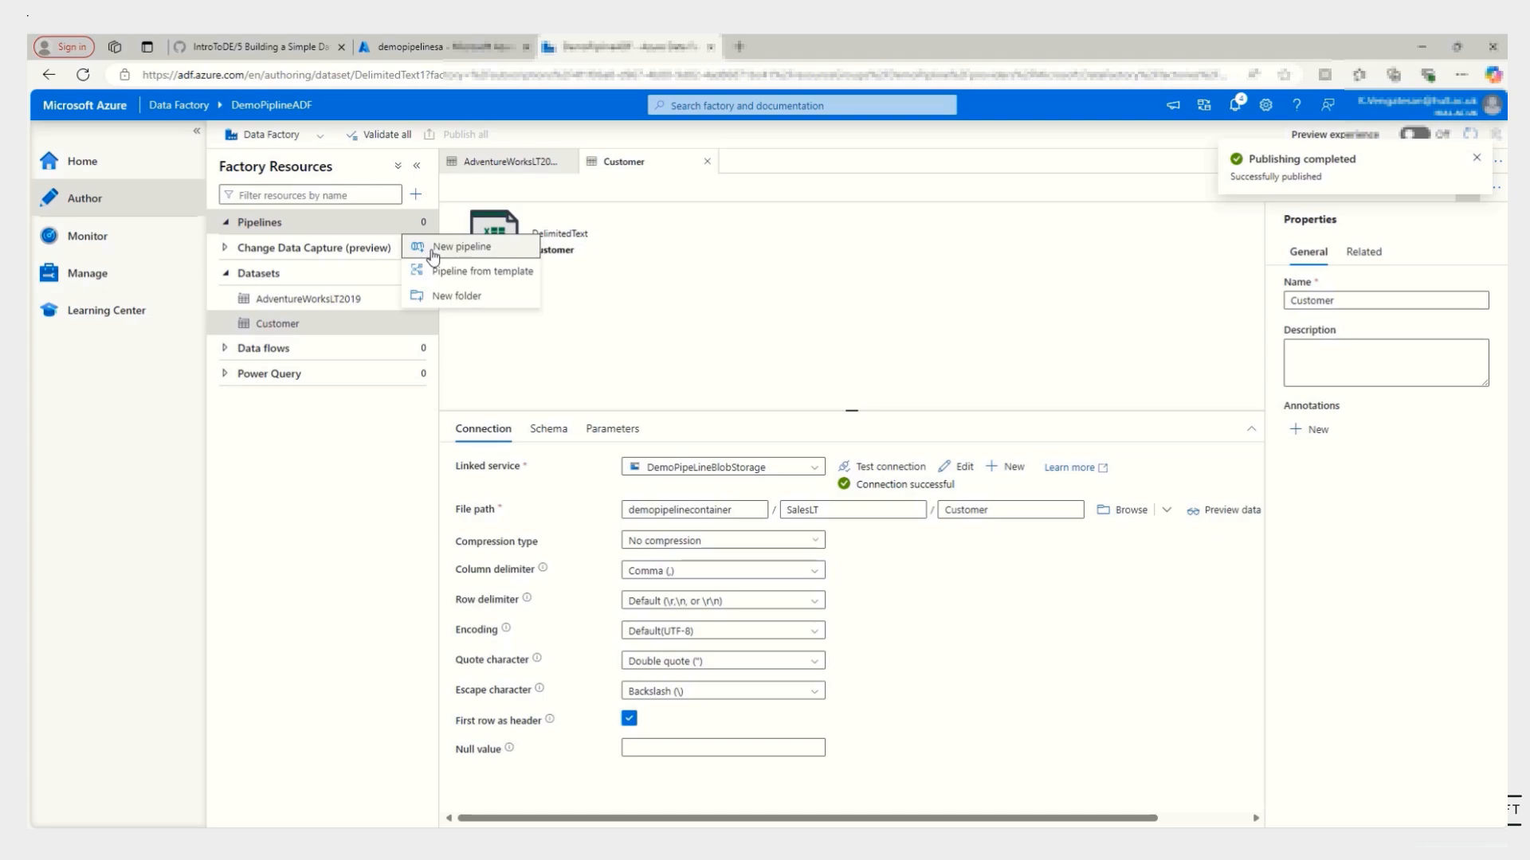
- Create a new pipeline and add a Copy data activity named Move Customer Table
left_click(432, 250)
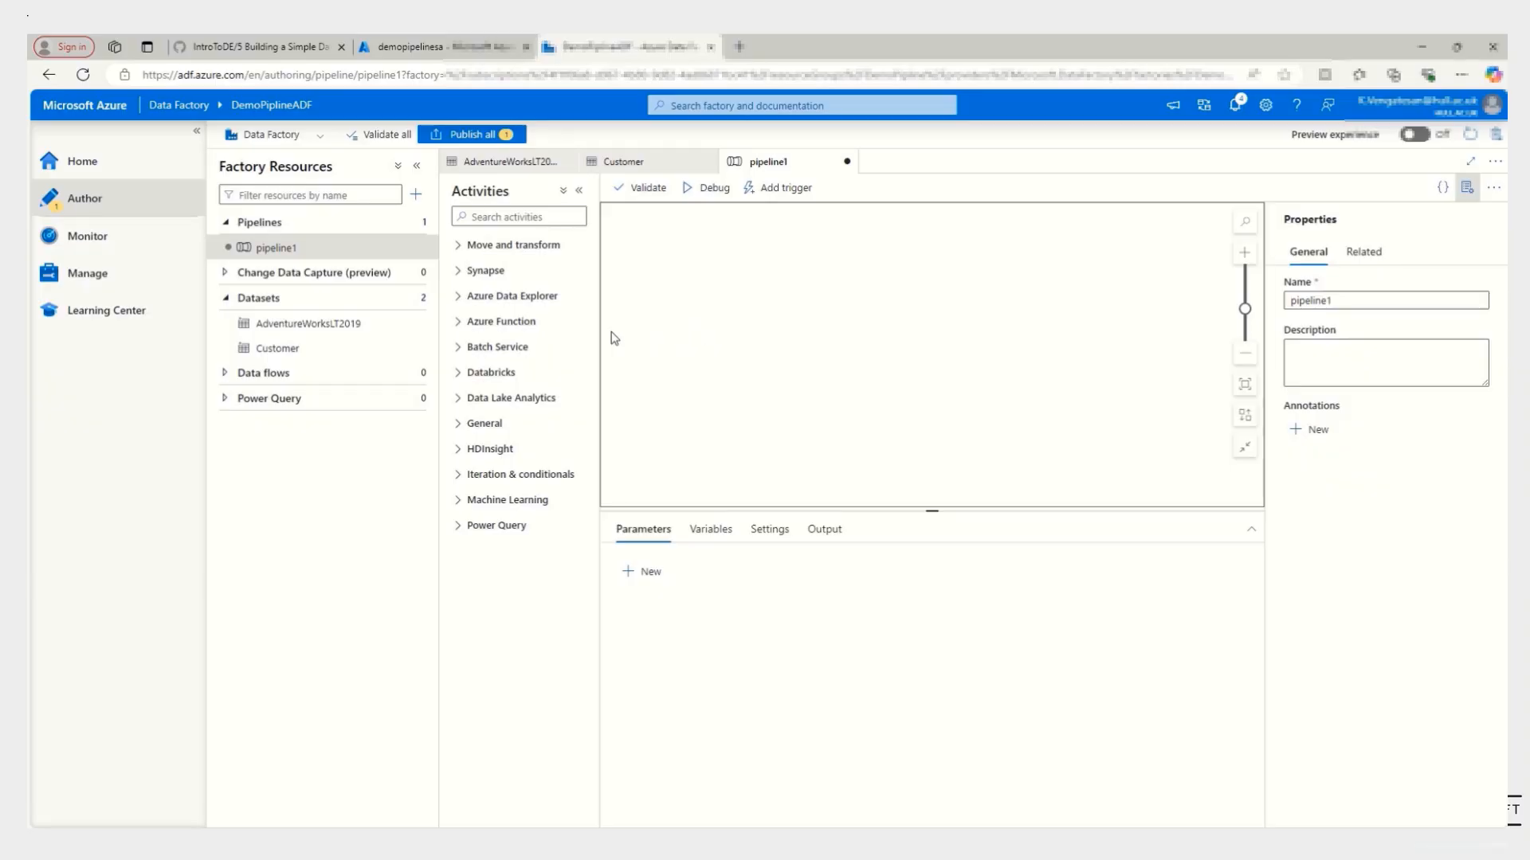
left_click(459, 245)
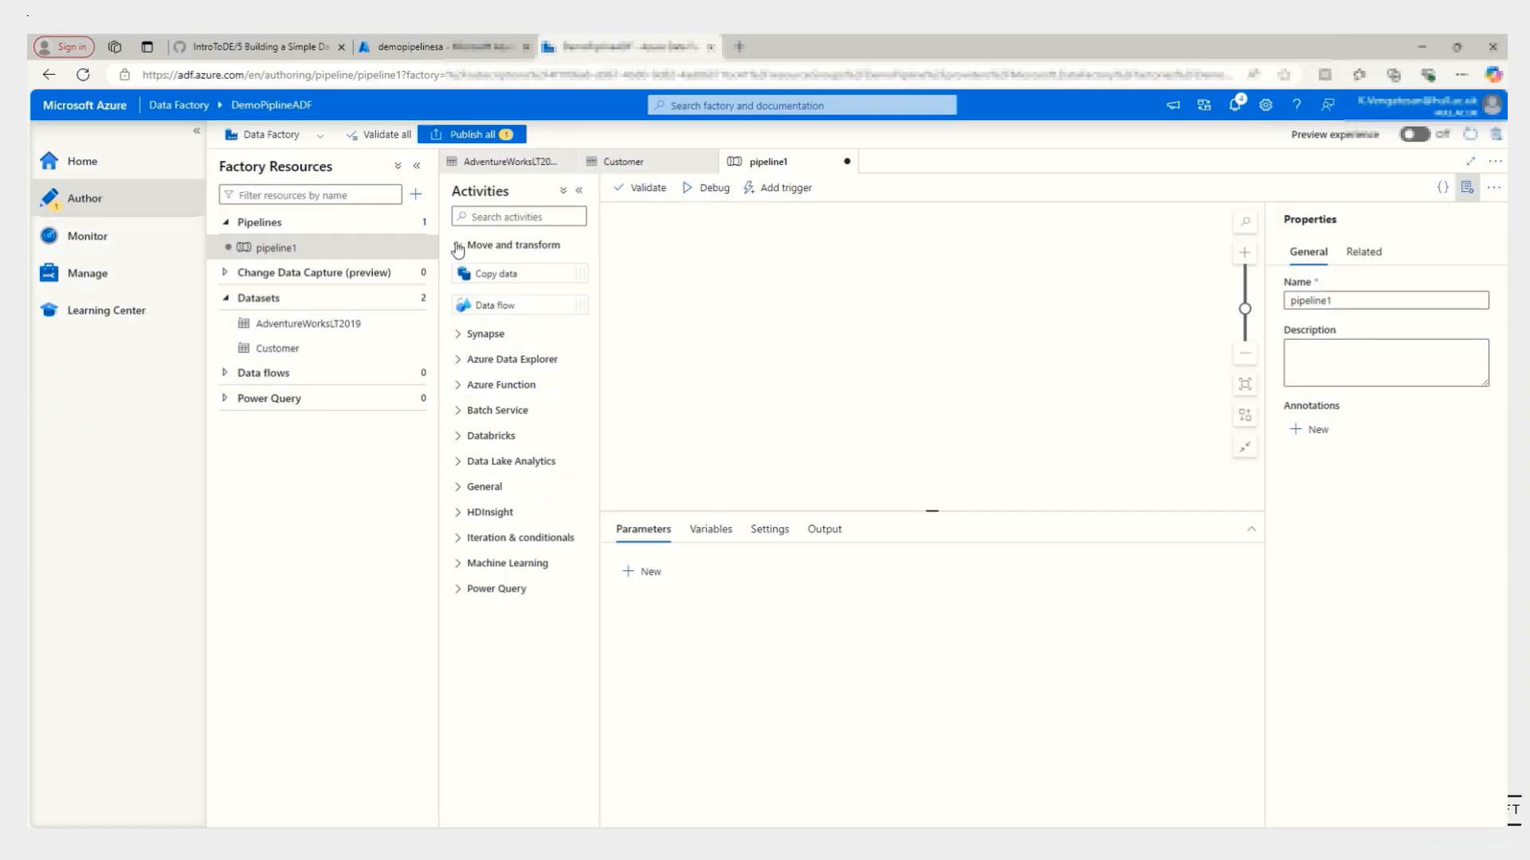
left_click_drag(493, 274, 779, 306)
type("Move Customer Table")
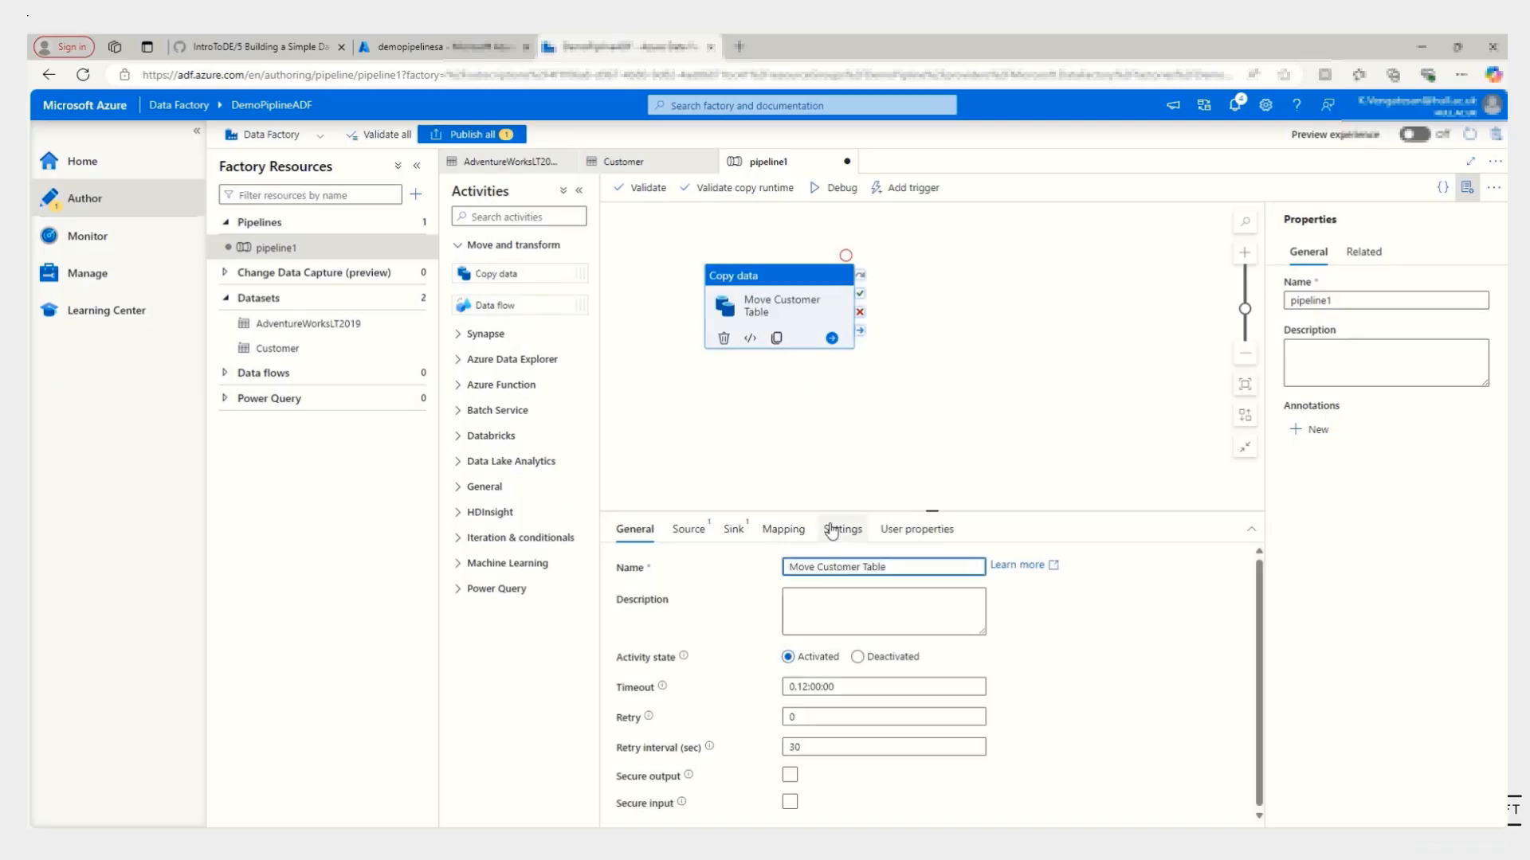
- Set the copy activity's source dataset to AdventureWorksLT2019 and its isolation level to Read committed
left_click(688, 530)
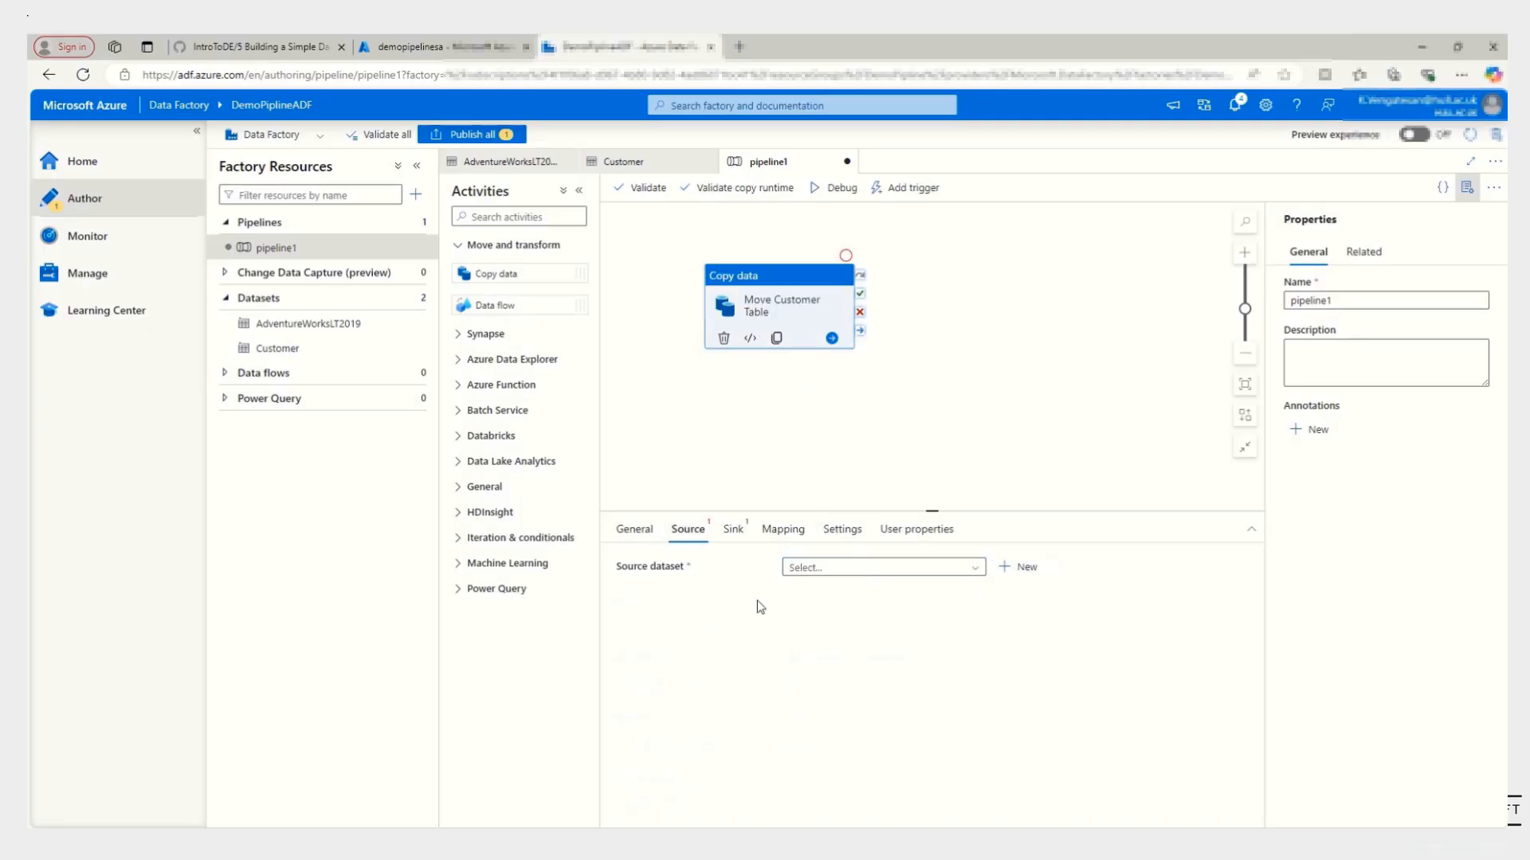
left_click(865, 582)
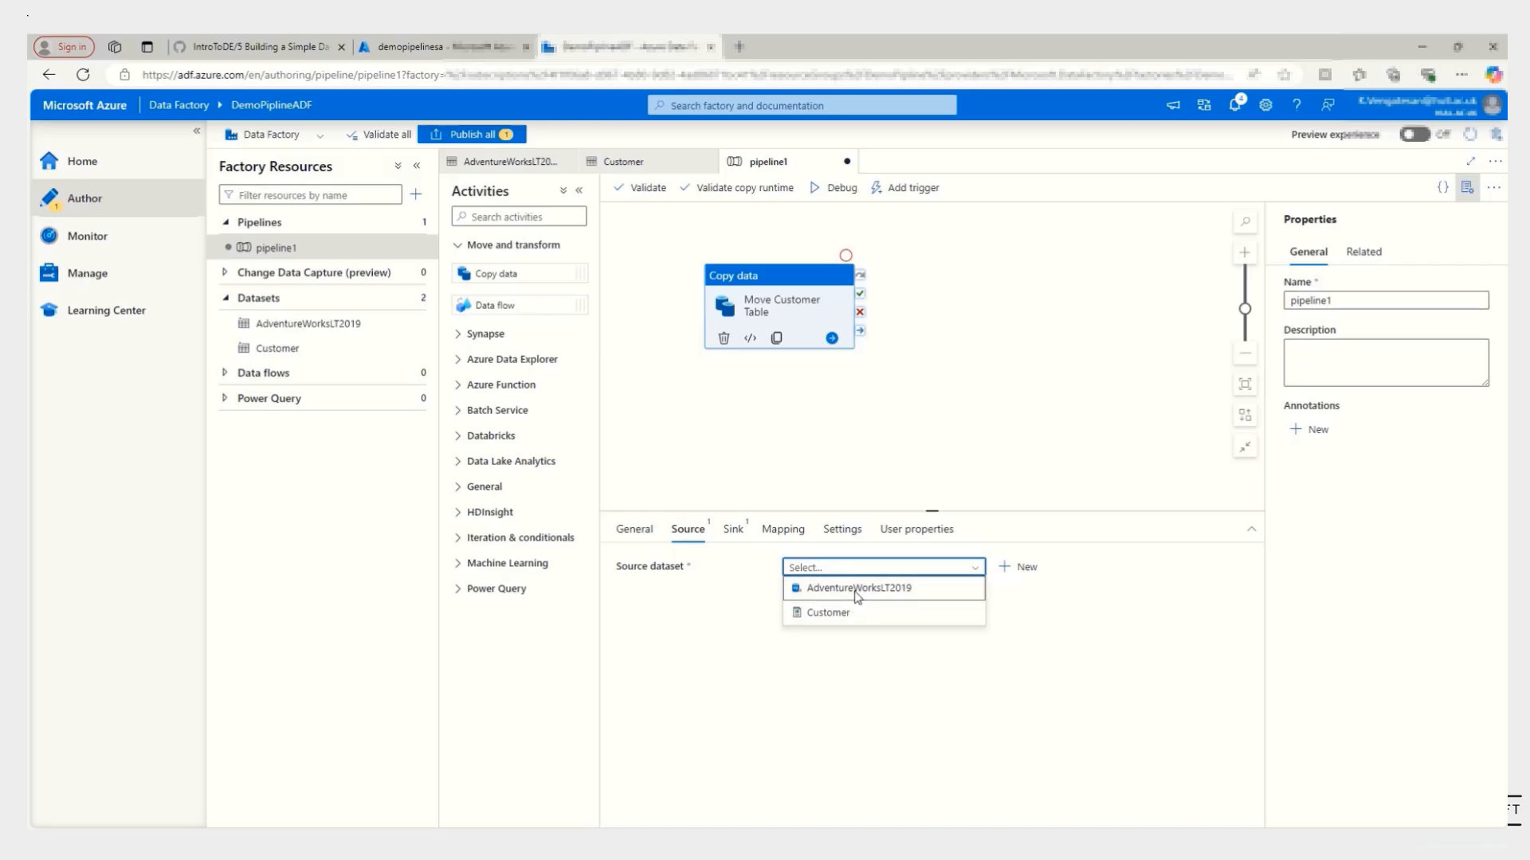
left_click(850, 594)
left_click(733, 530)
left_click(696, 537)
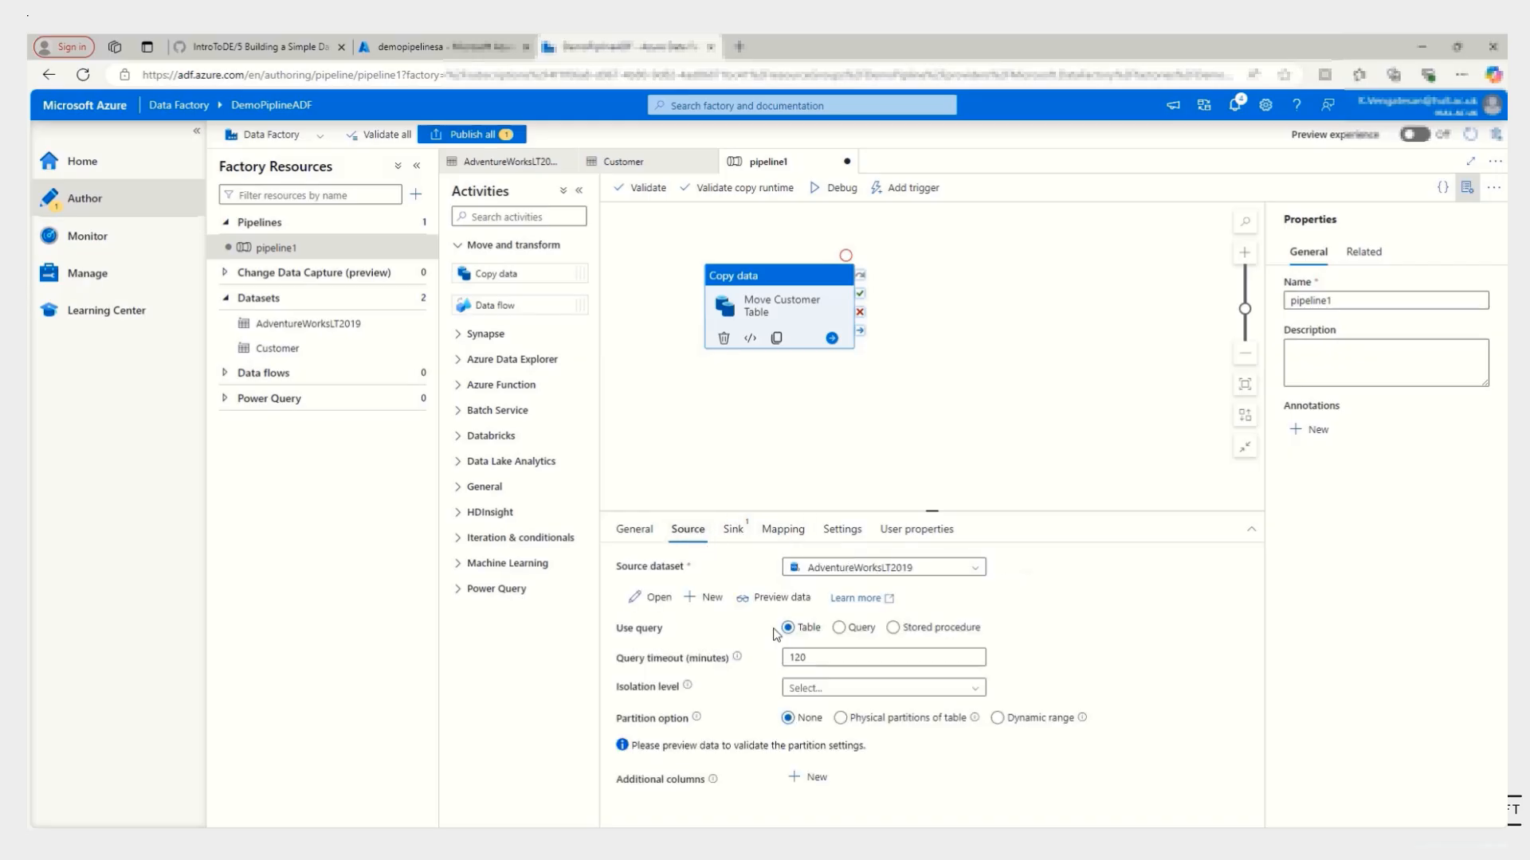
left_click(843, 688)
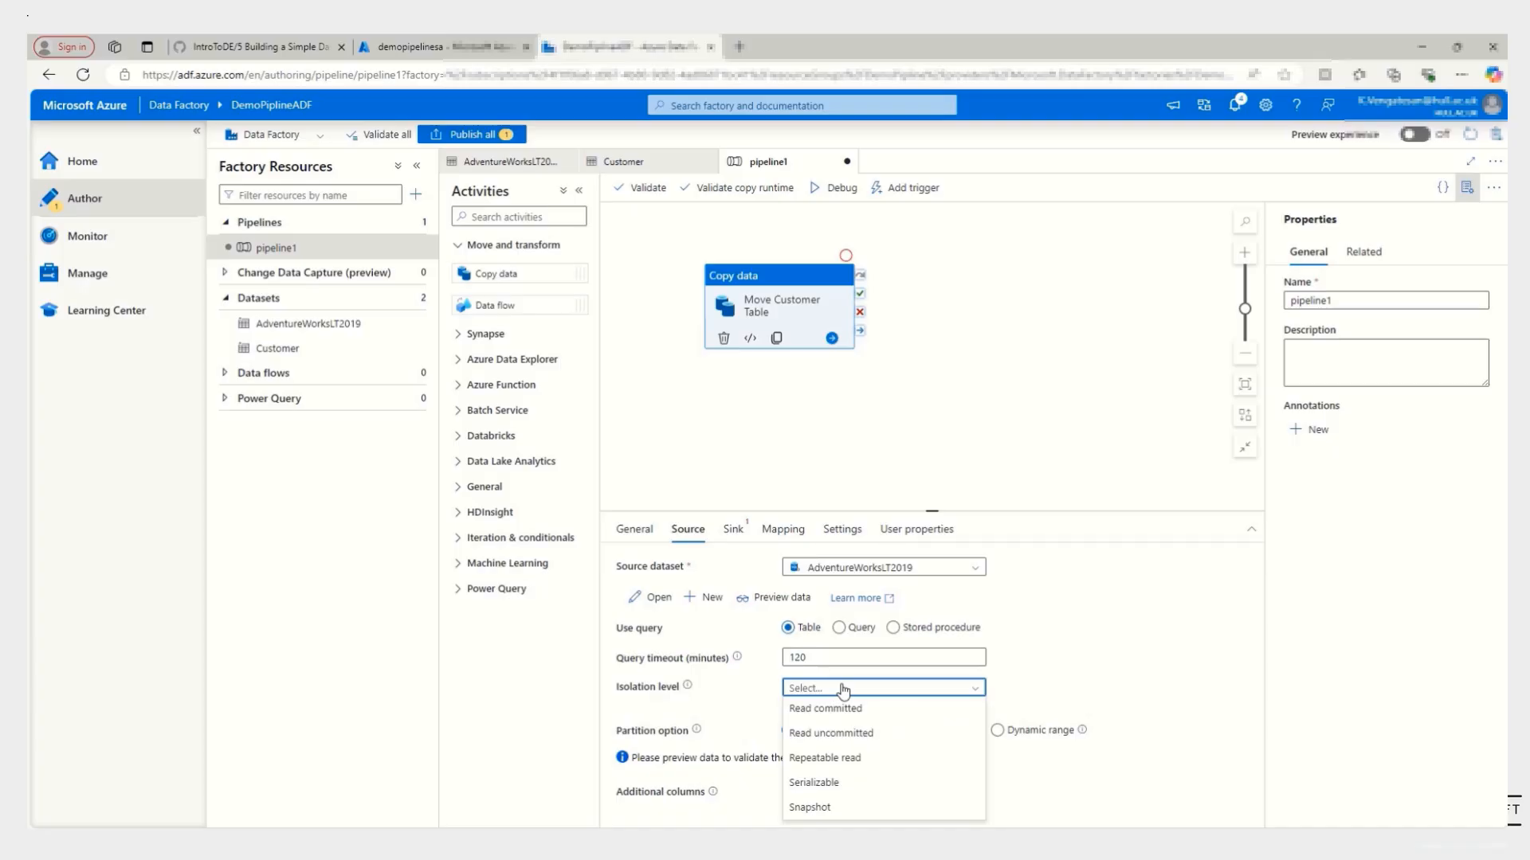
left_click(841, 710)
- Set the copy activity's sink dataset to Customer and its copy behavior to Merge files
left_click(730, 529)
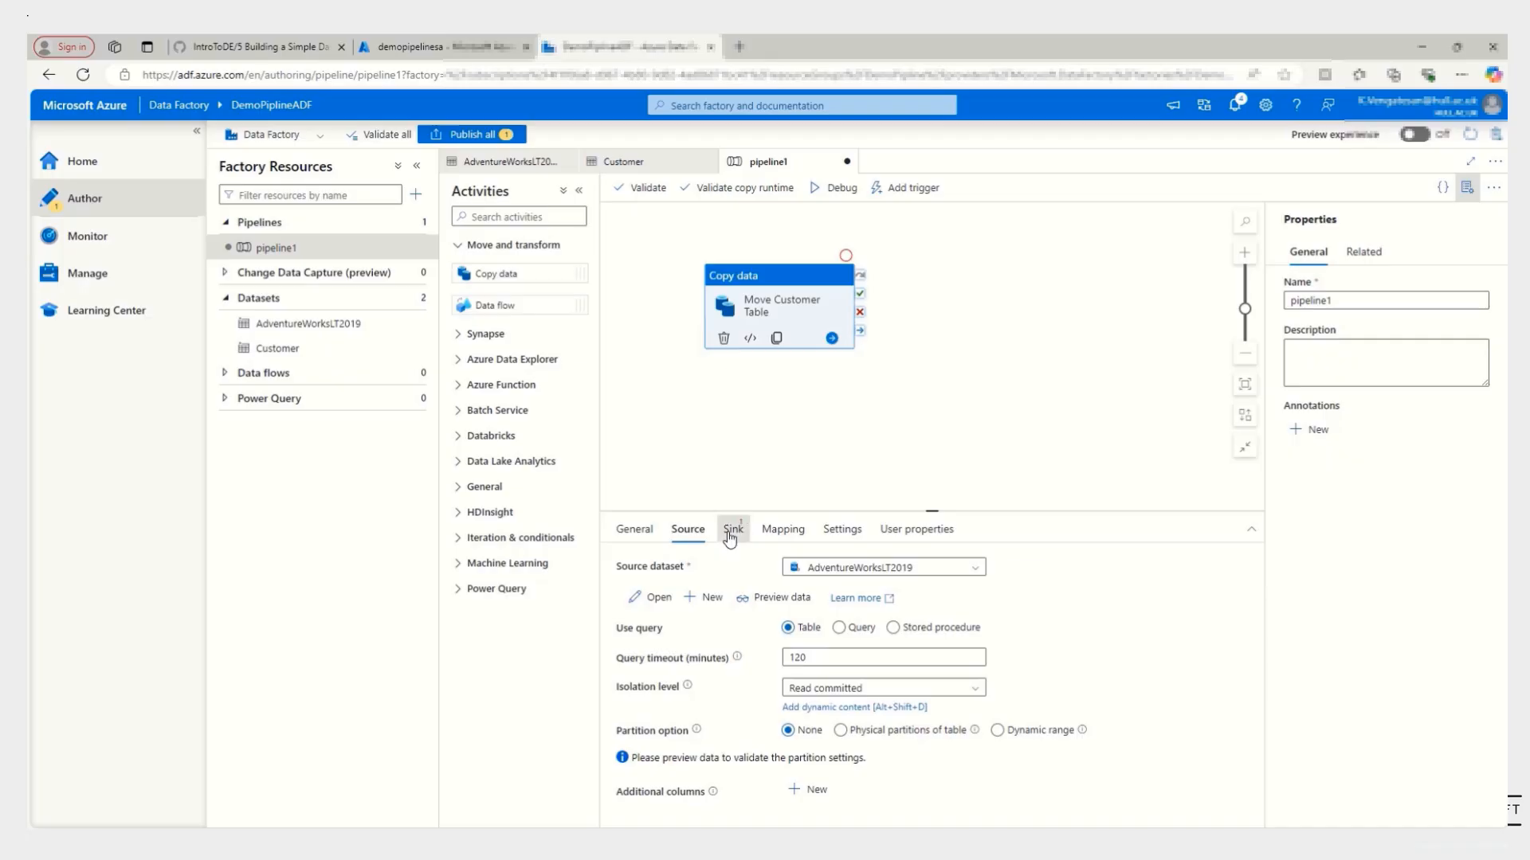
left_click(862, 573)
left_click(853, 614)
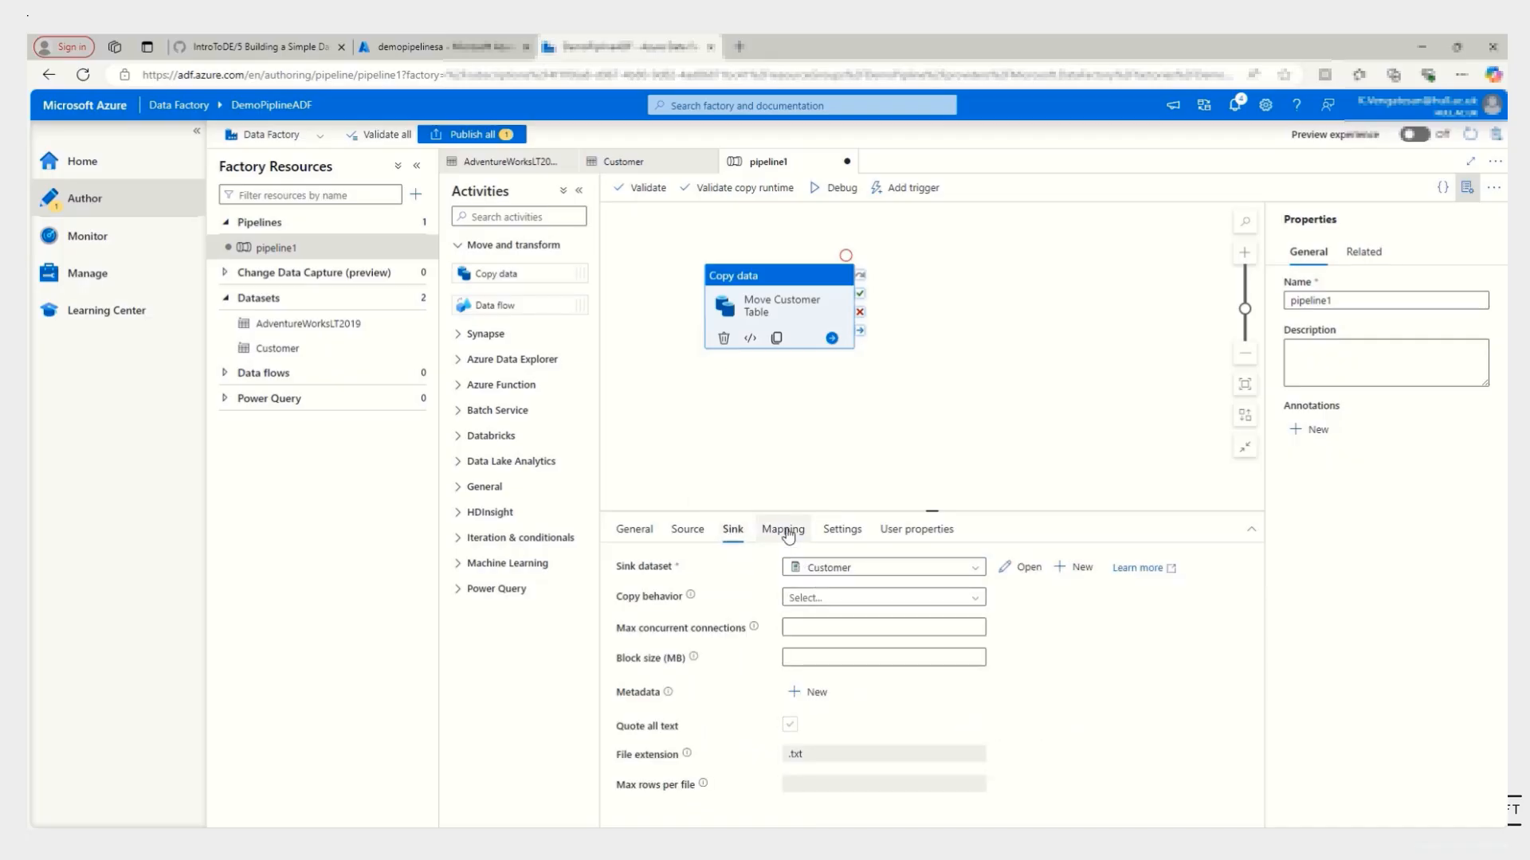
left_click(865, 602)
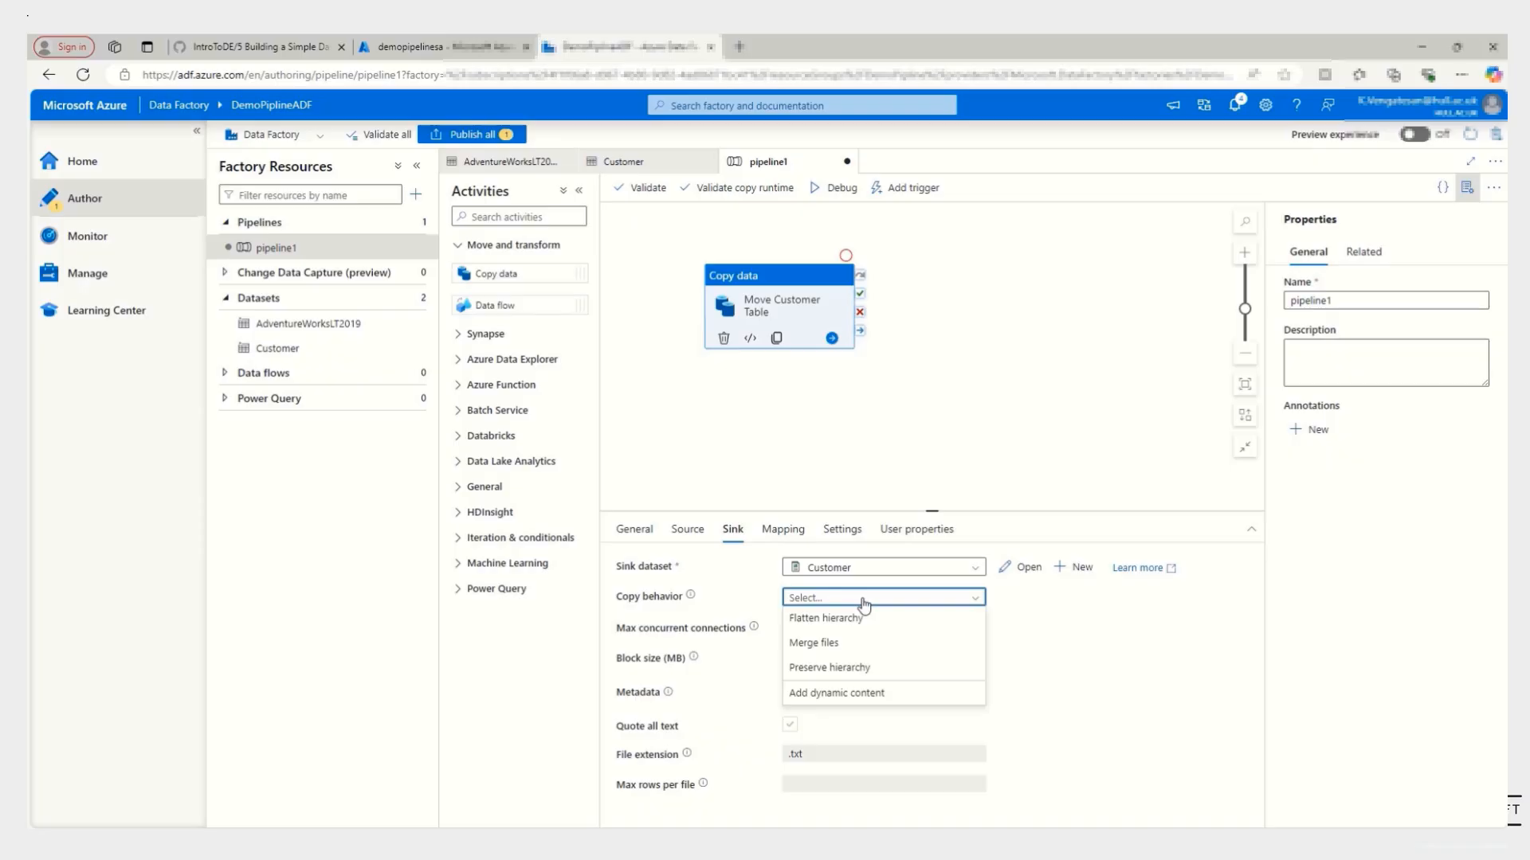
left_click(834, 645)
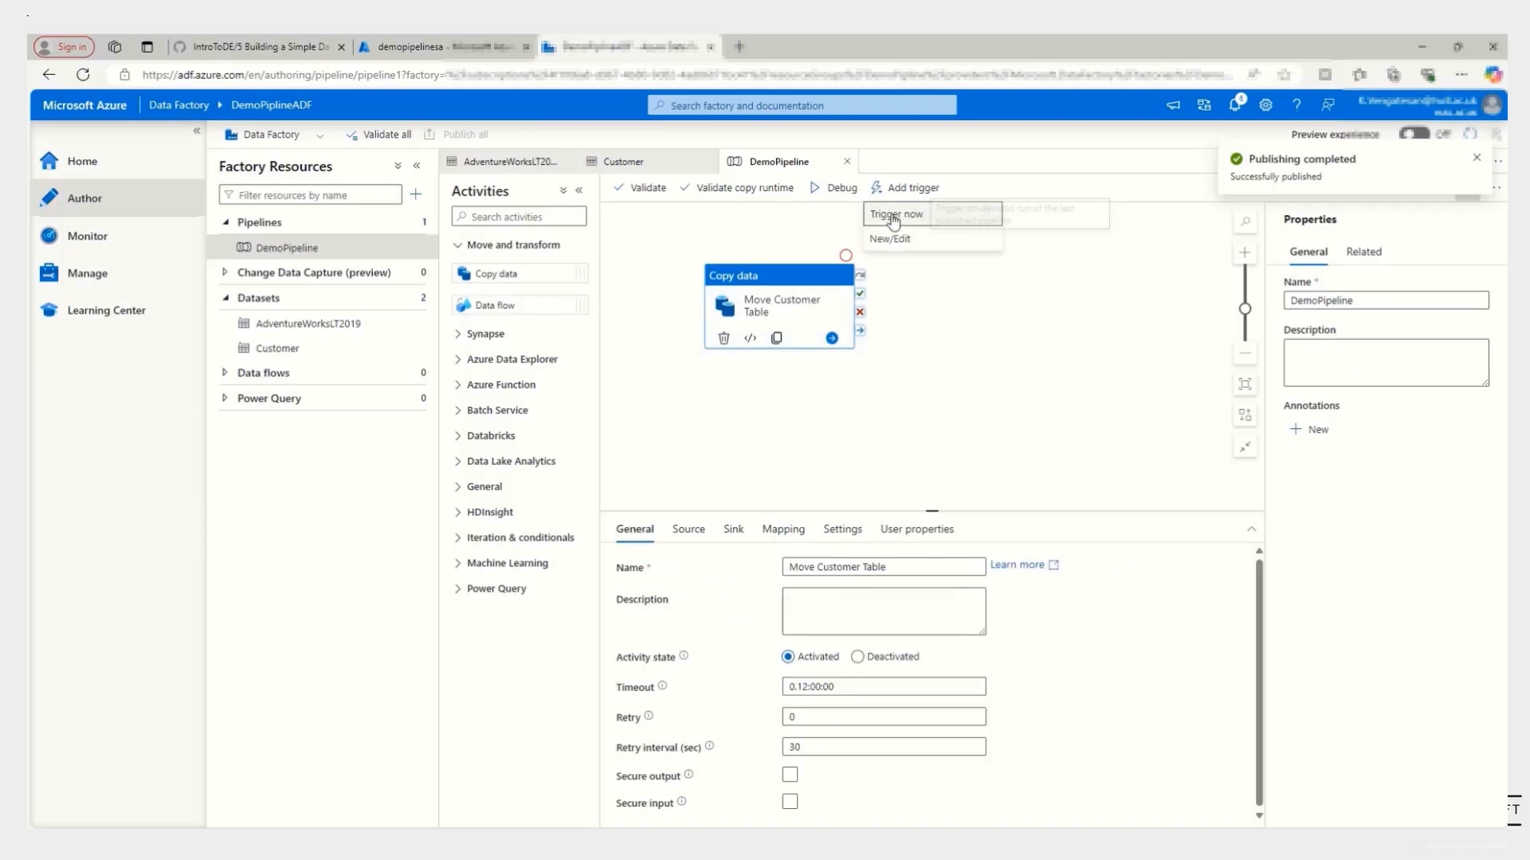
- Trigger an immediate run of DemoPipeline, and refresh the SalesLT folder of demopipelinecontainer in Azure Storage Explorer
left_click(905, 212)
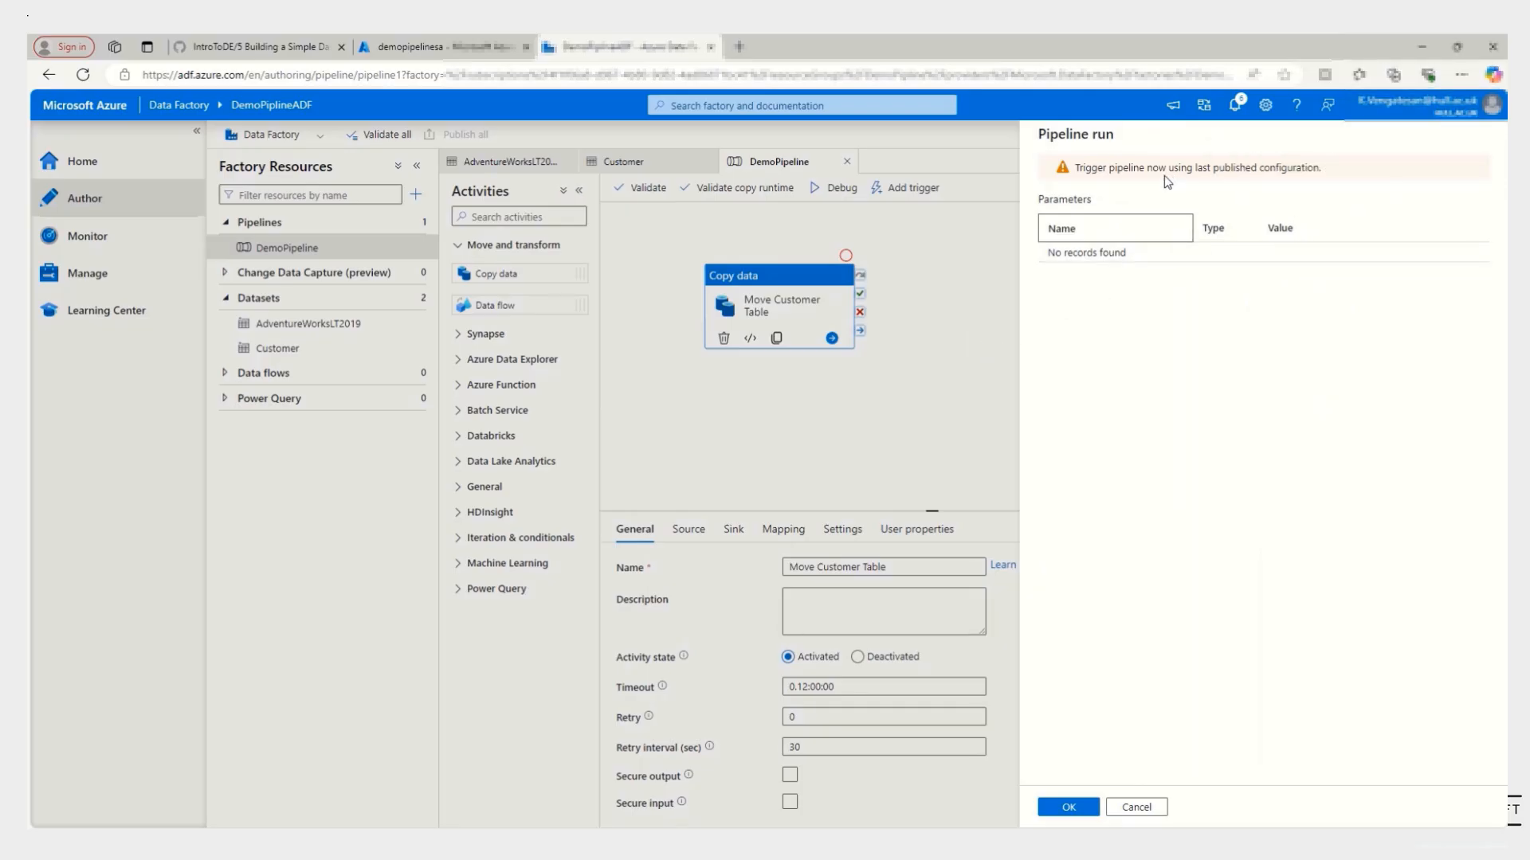
left_click(1072, 807)
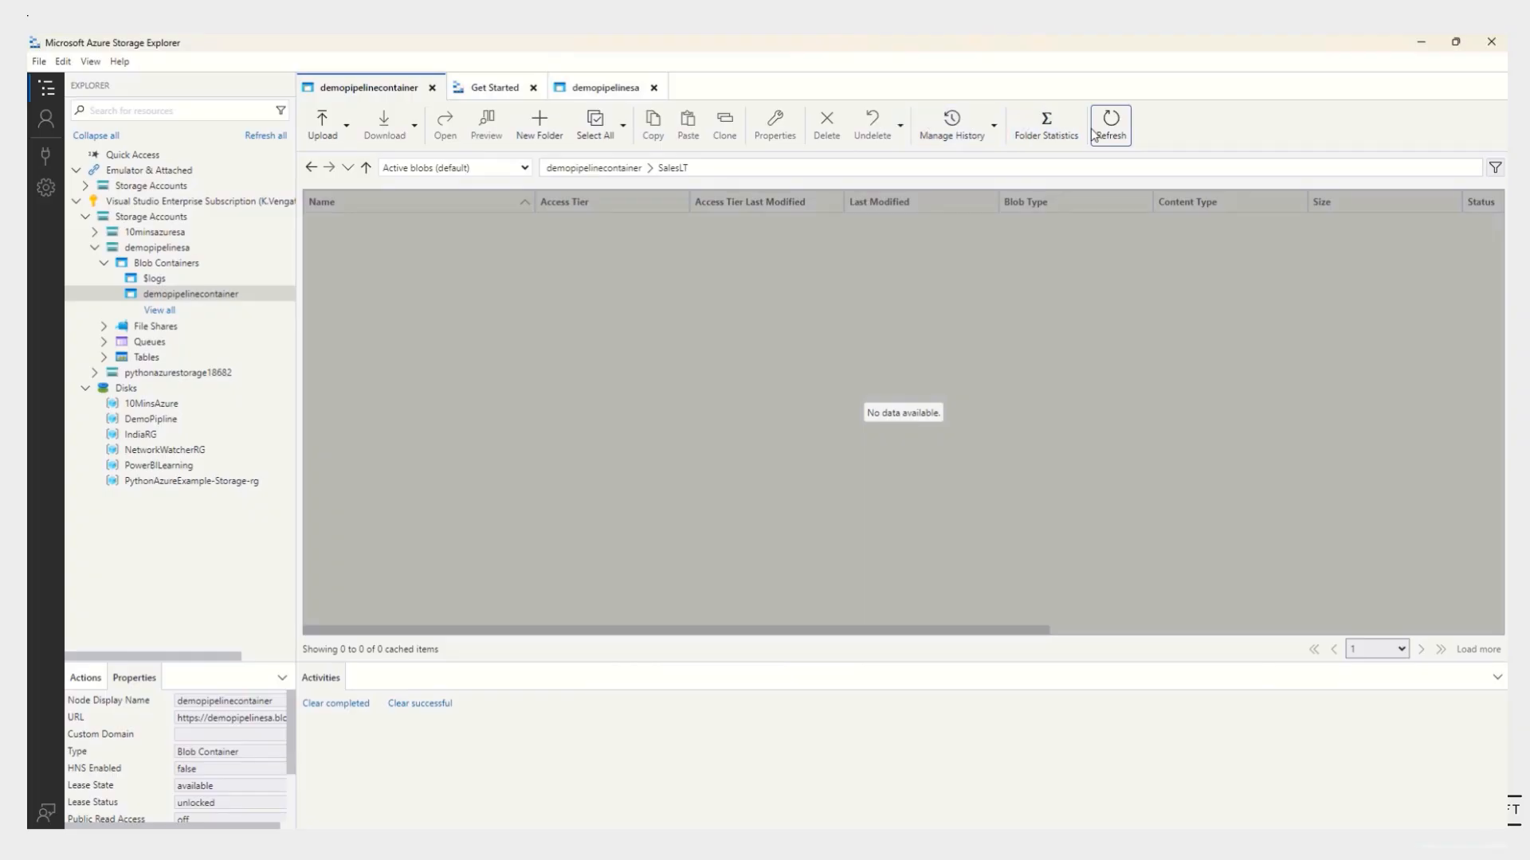
left_click(1110, 137)
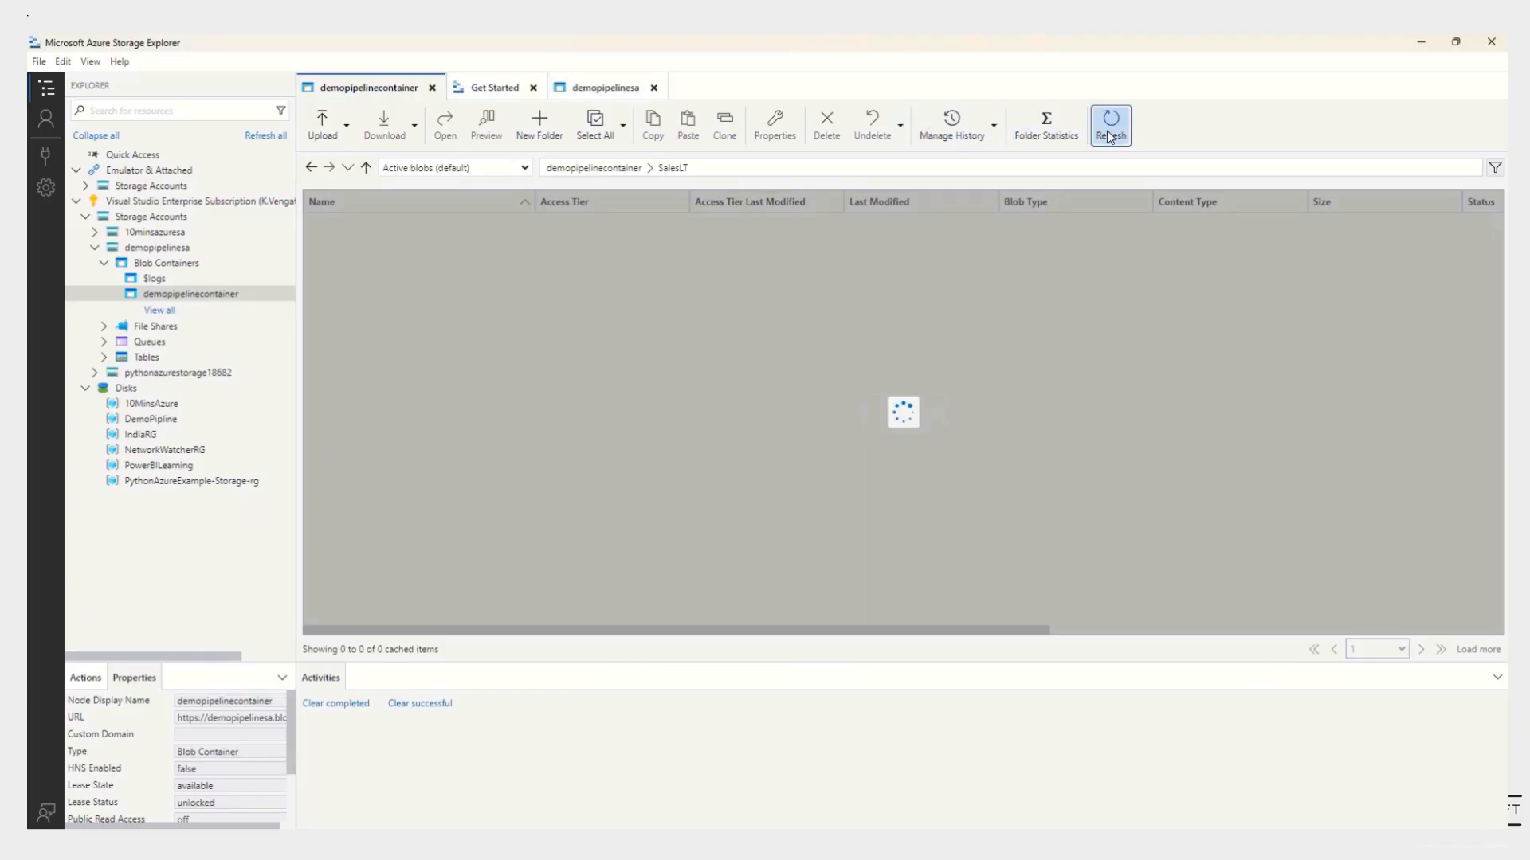